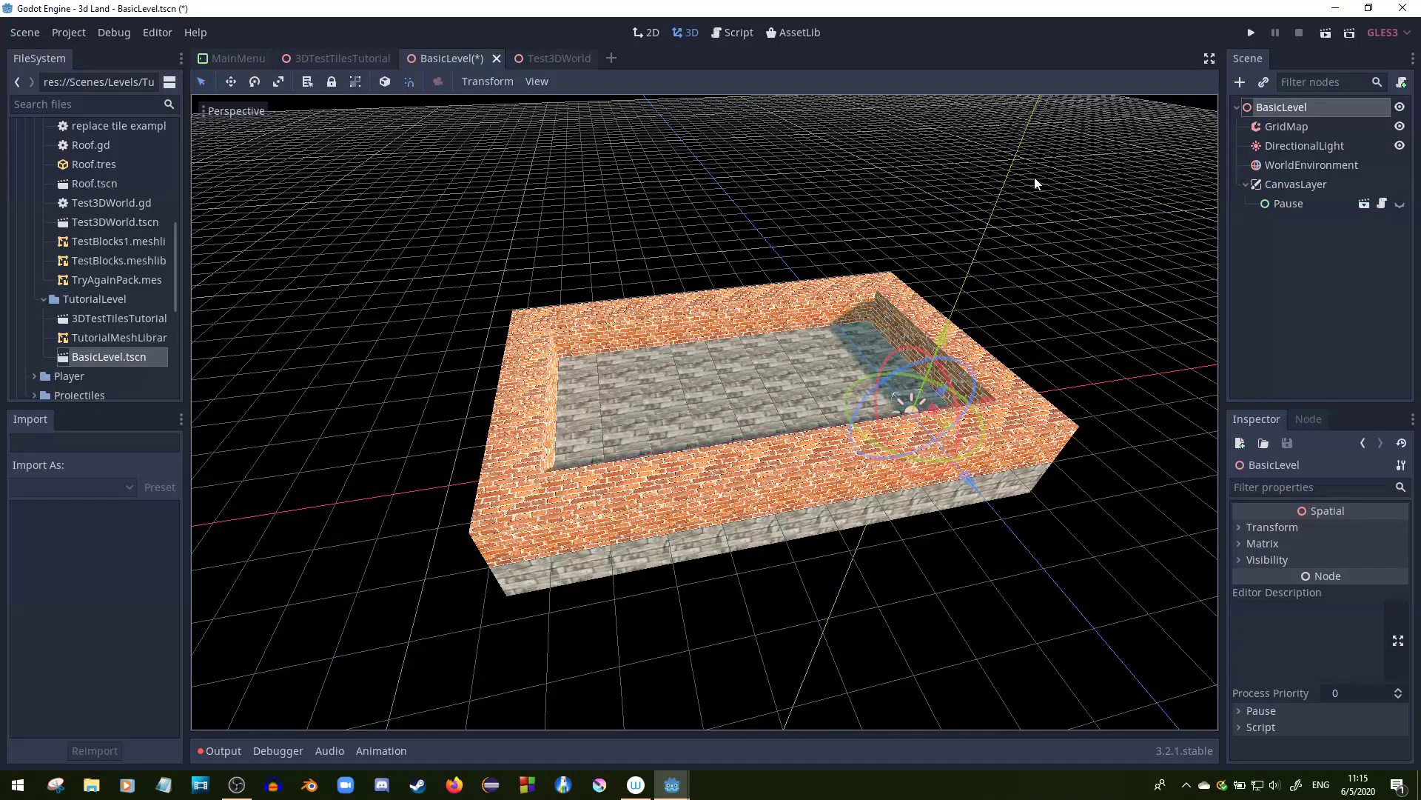
- Select the GridMap node and pick the Brick2 stone block in the palette
{"action": "left_click", "coordinate": [1286, 128]}
{"action": "left_click", "coordinate": [1099, 251]}
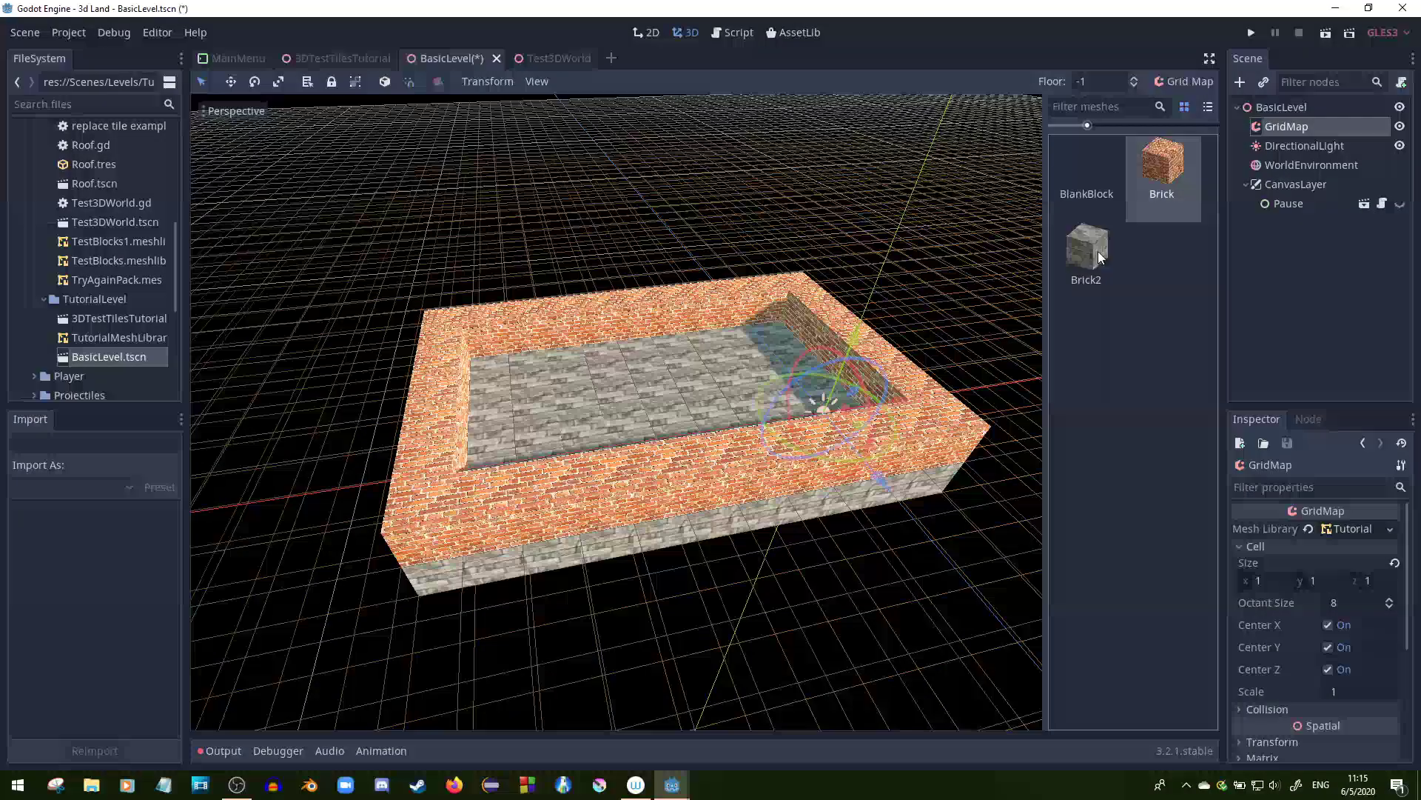
{"action": "left_click", "coordinate": [1140, 175]}
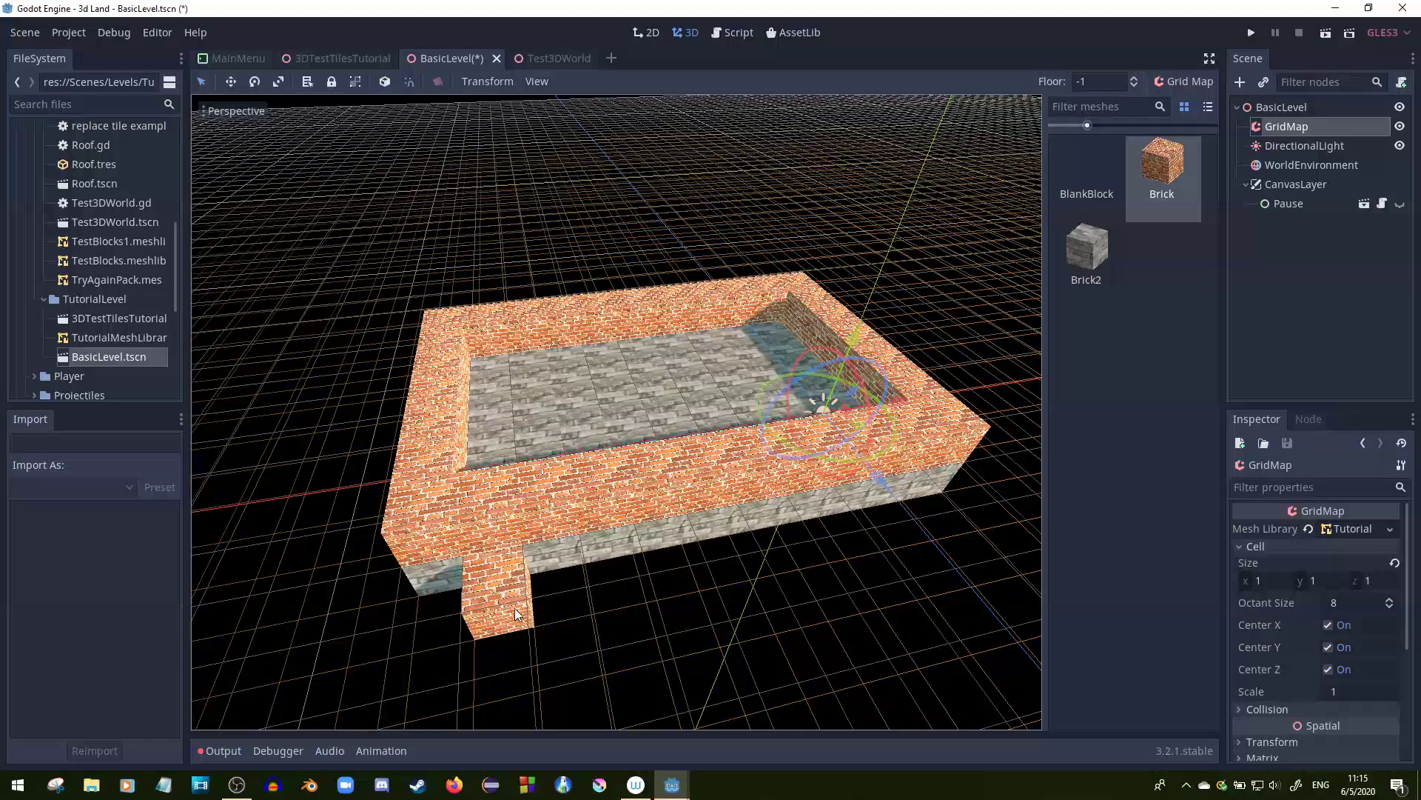
{"action": "left_click", "coordinate": [1100, 251]}
- Paint a row of stone blocks along the wall base, undo it, and raise the editing floor to 0
{"action": "mouse_move", "coordinate": [436, 597]}
{"action": "left_mouse_down"}
{"action": "mouse_move", "coordinate": [739, 560]}
{"action": "mouse_move", "coordinate": [908, 513]}
{"action": "left_mouse_up"}
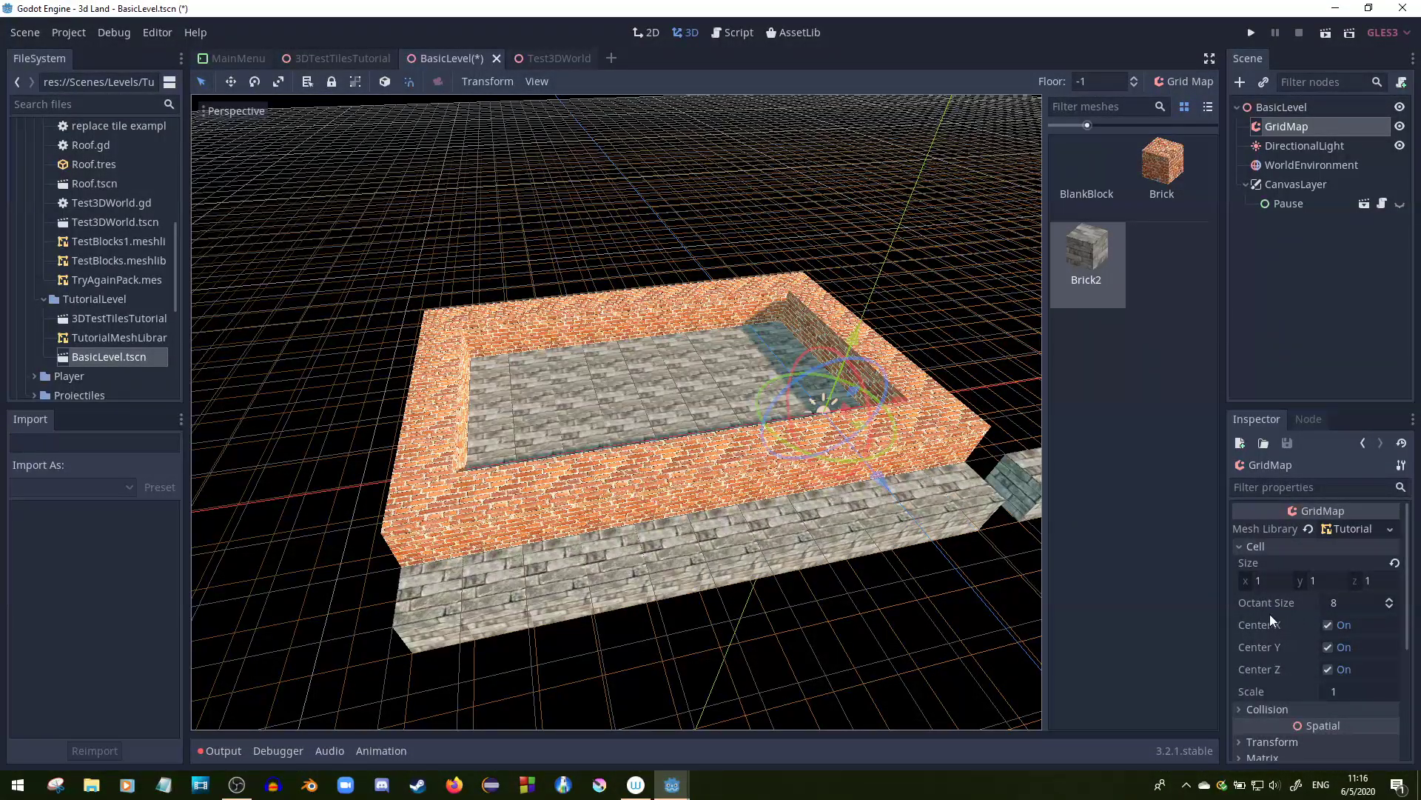
{"action": "key", "text": "ctrl+z"}
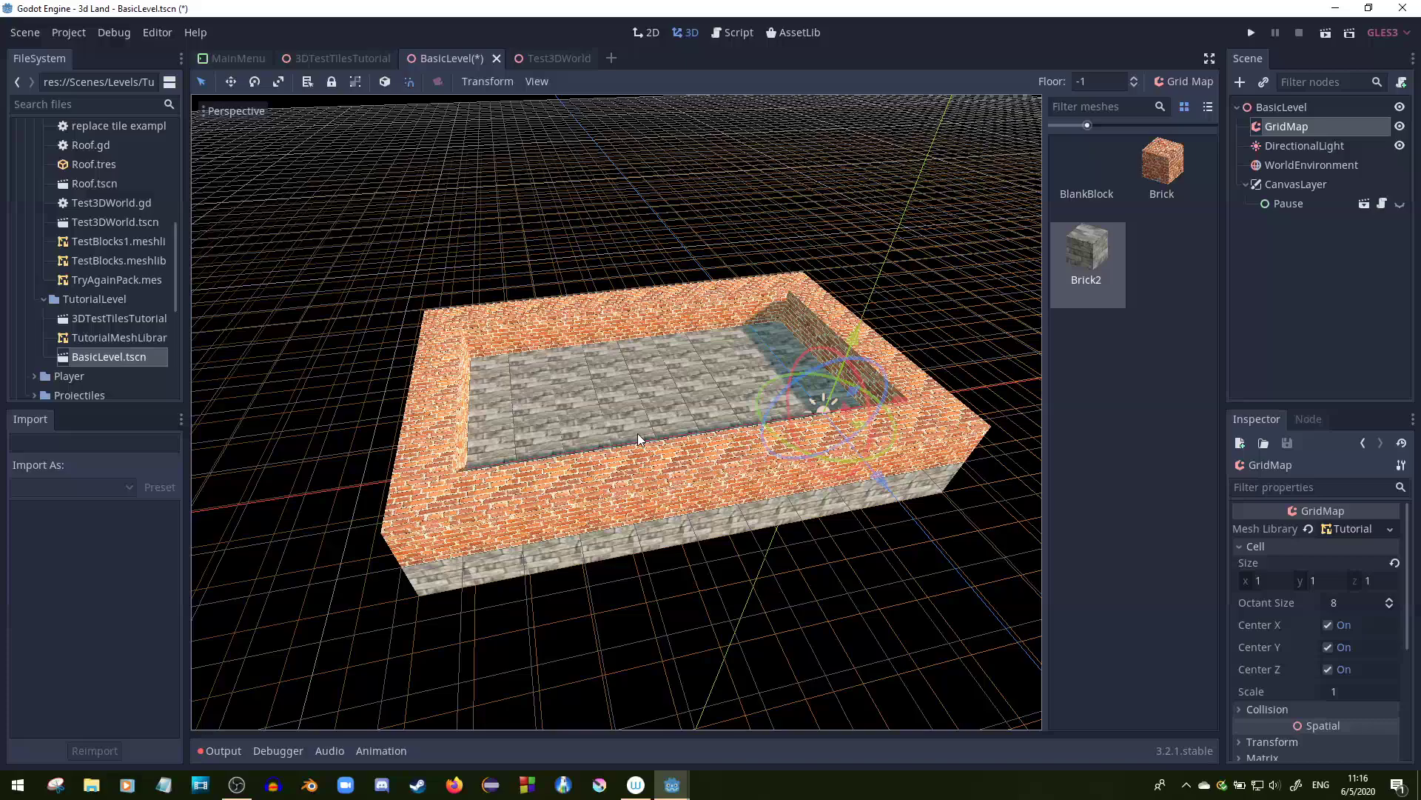
{"action": "key", "text": "e"}
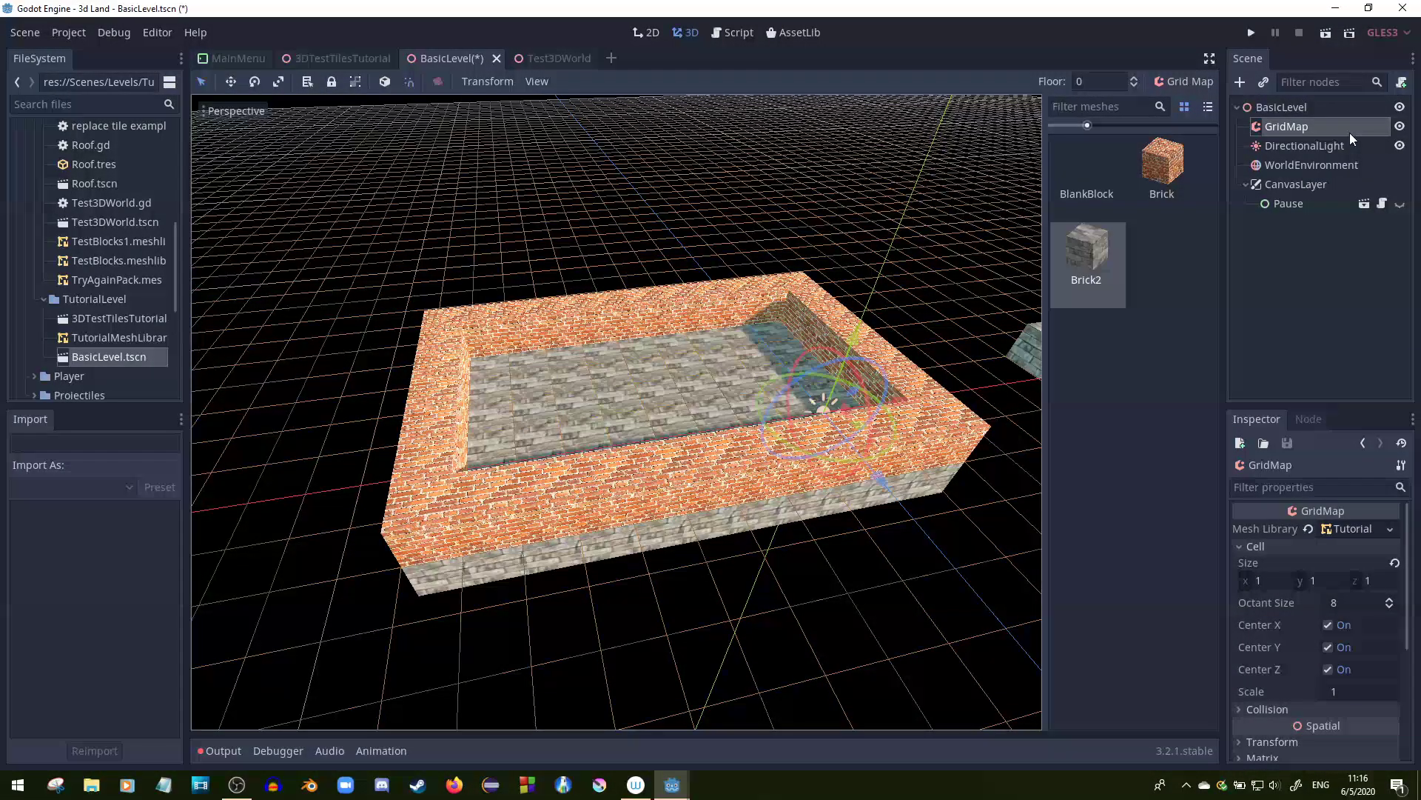
- Attach a new GridMap.gd script to GridMap, then open Player/Mouse3D.tscn from FileSystem
{"action": "left_click", "coordinate": [1403, 84]}
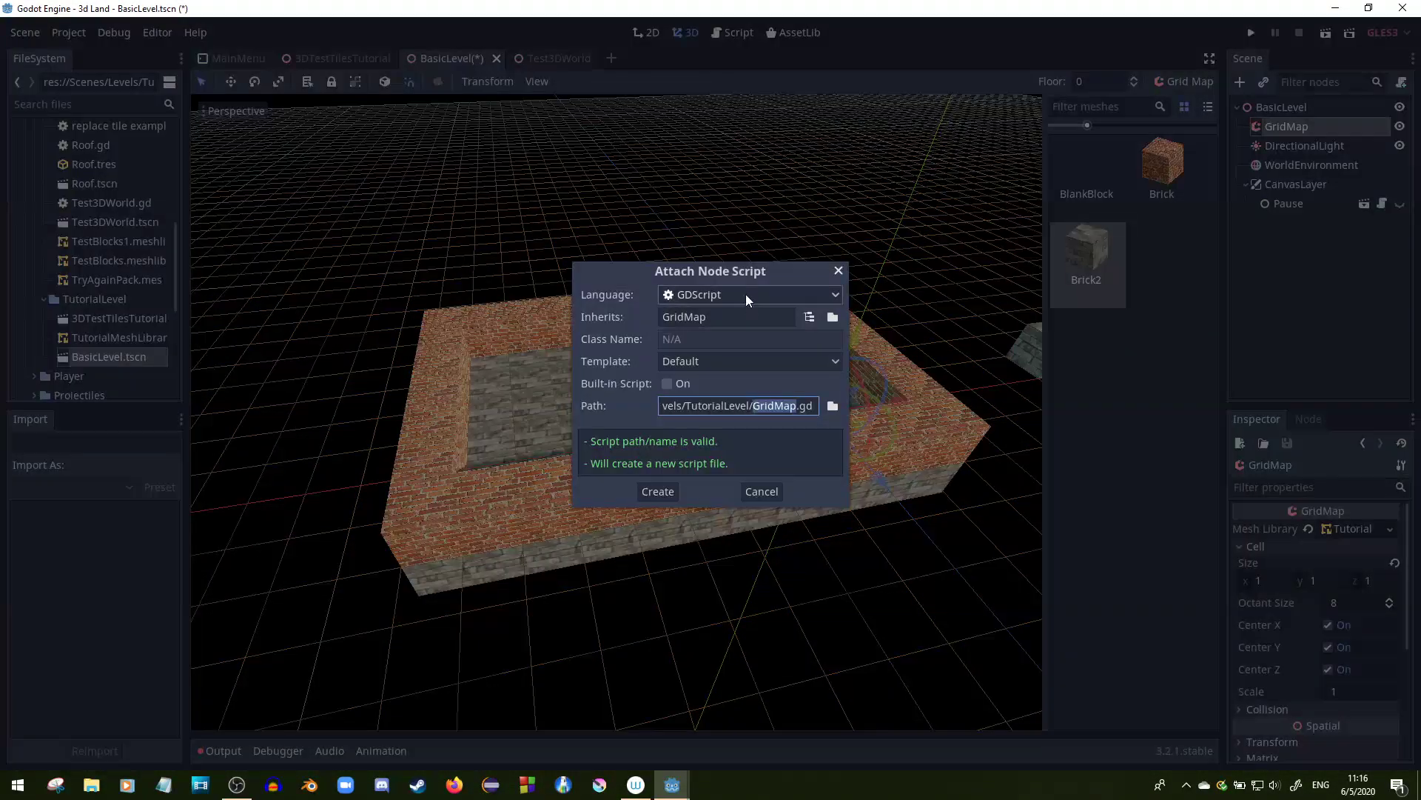
{"action": "left_click", "coordinate": [645, 492]}
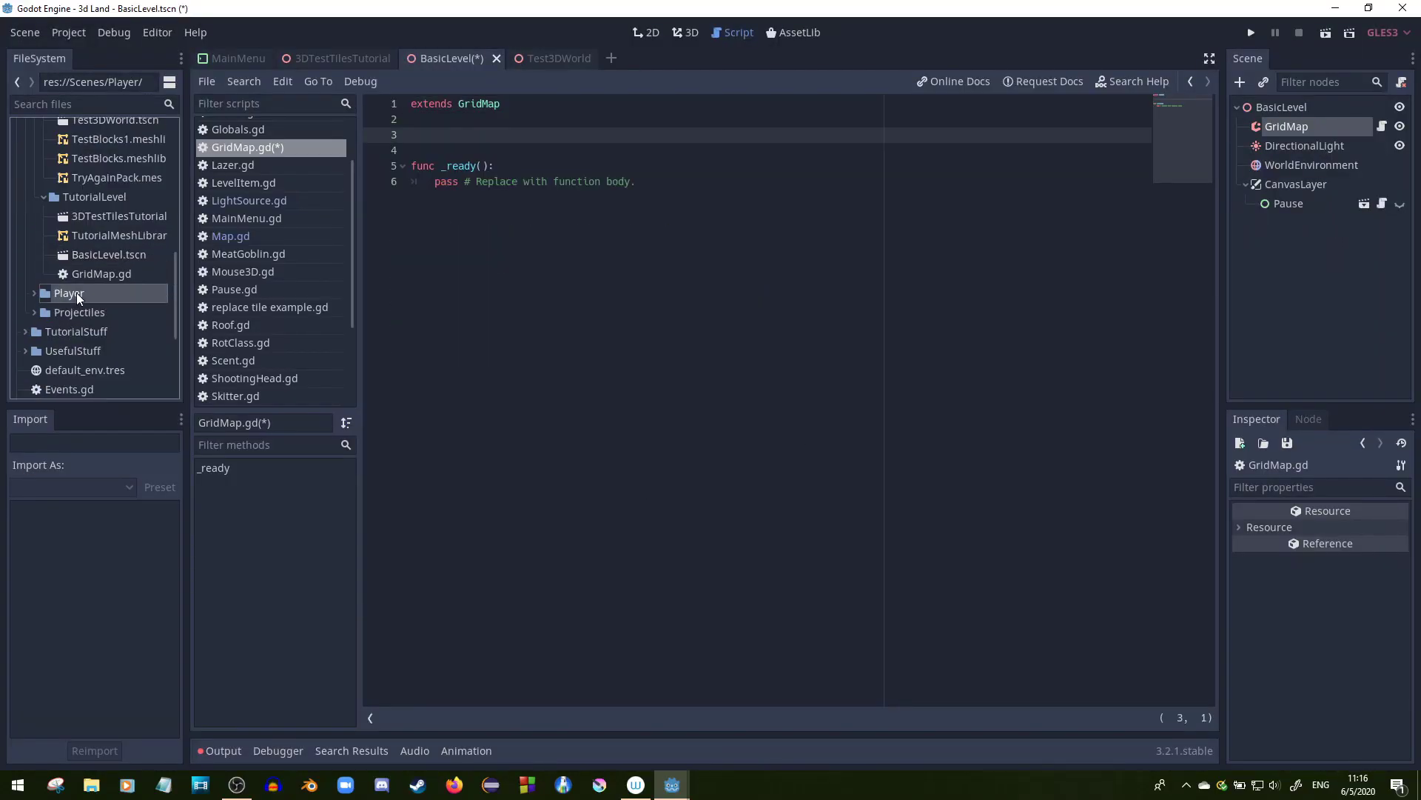
{"action": "double_click", "coordinate": [77, 292]}
{"action": "scroll", "coordinate": [118, 304], "scroll_direction": "down", "scroll_amount": 1}
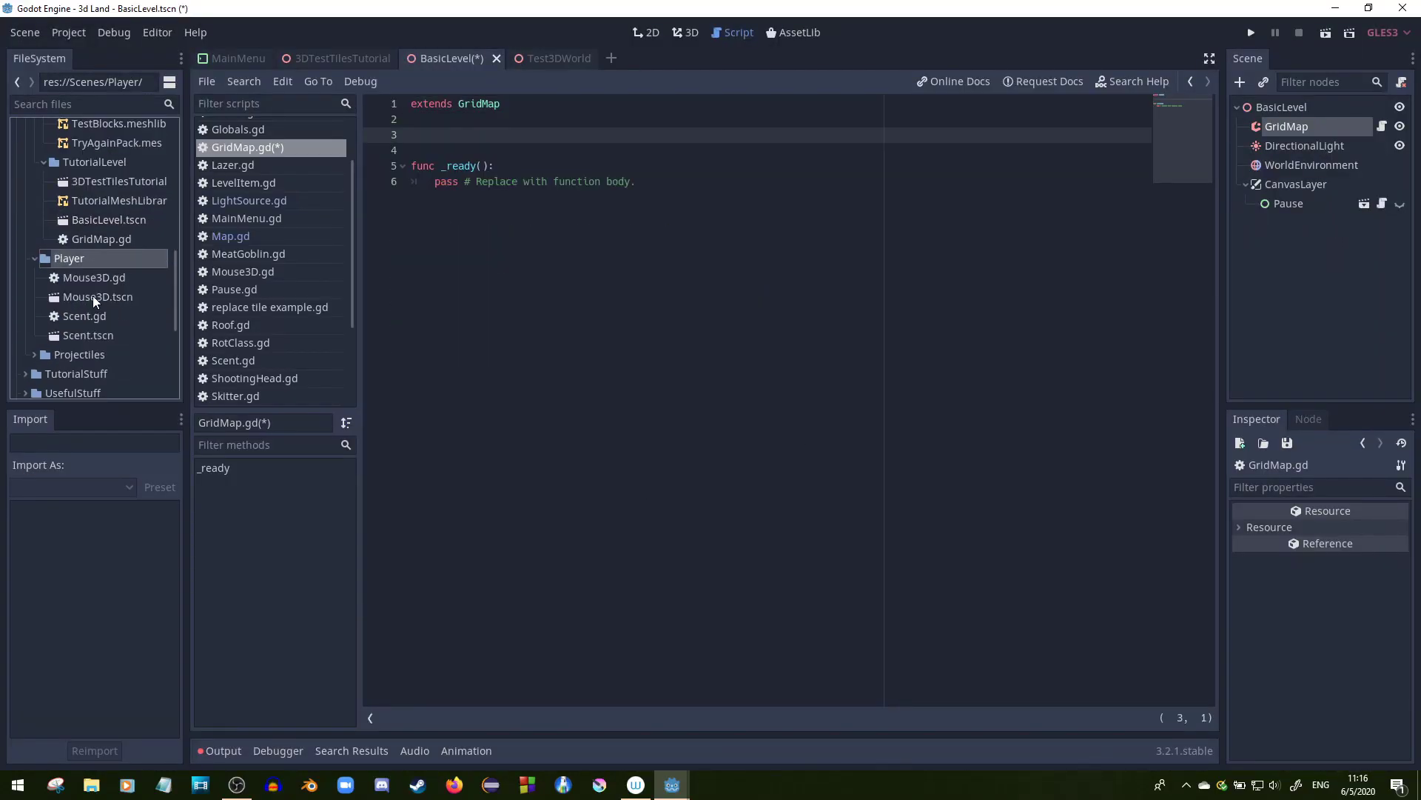
{"action": "double_click", "coordinate": [92, 296]}
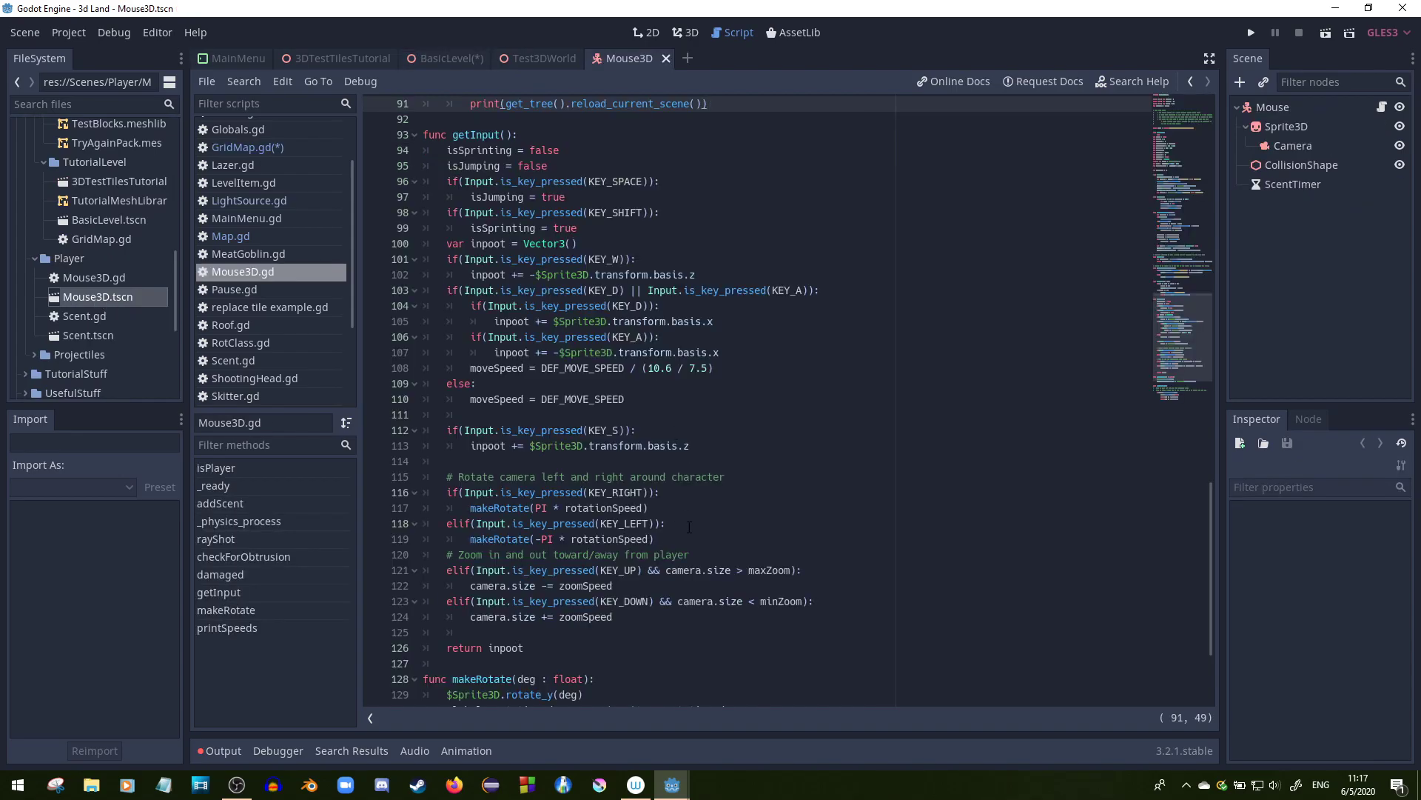
- Open the MeatGoblin and Skitter scenes from the Enemies folder
{"action": "scroll", "coordinate": [371, 319], "scroll_direction": "up", "scroll_amount": 15}
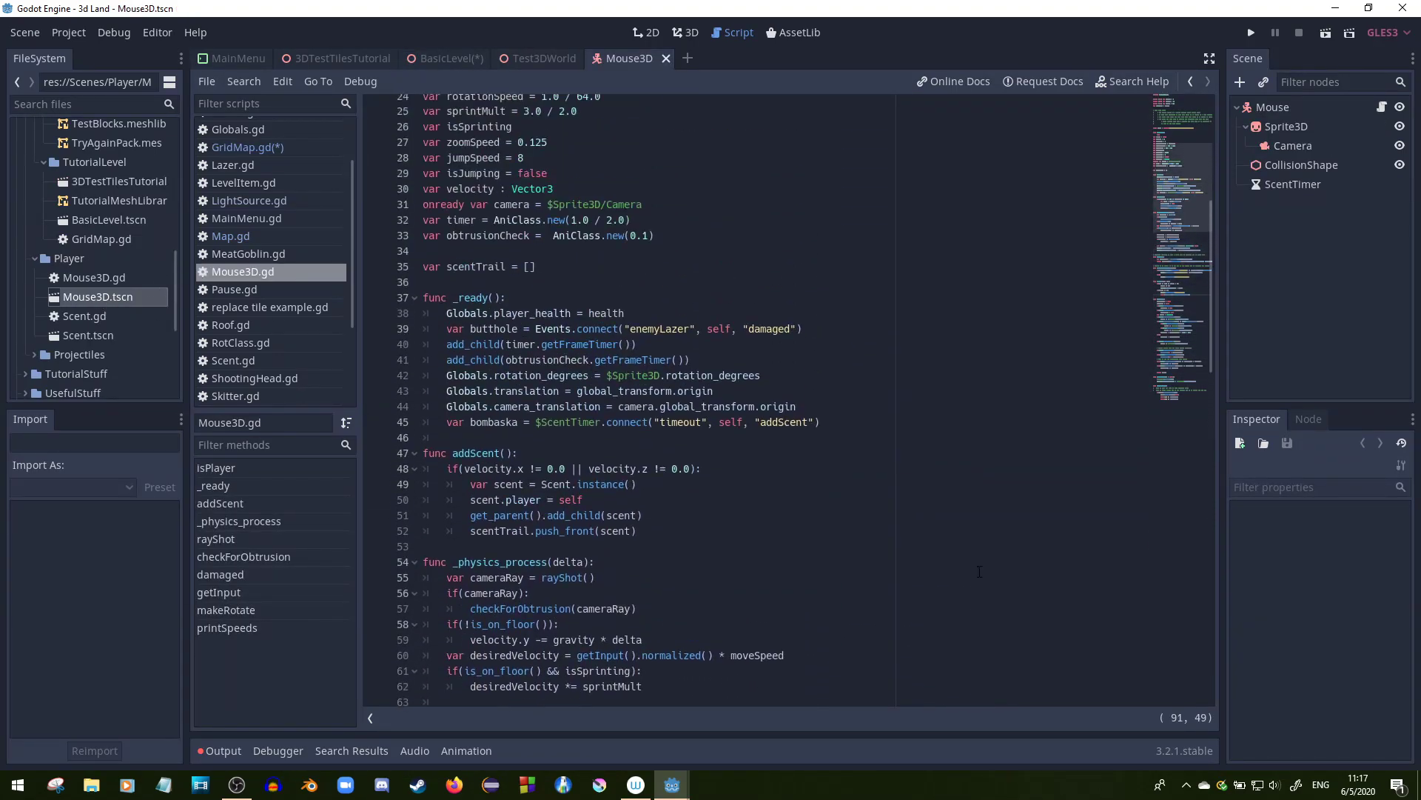
{"action": "scroll", "coordinate": [96, 281], "scroll_direction": "up", "scroll_amount": 5}
{"action": "double_click", "coordinate": [77, 280]}
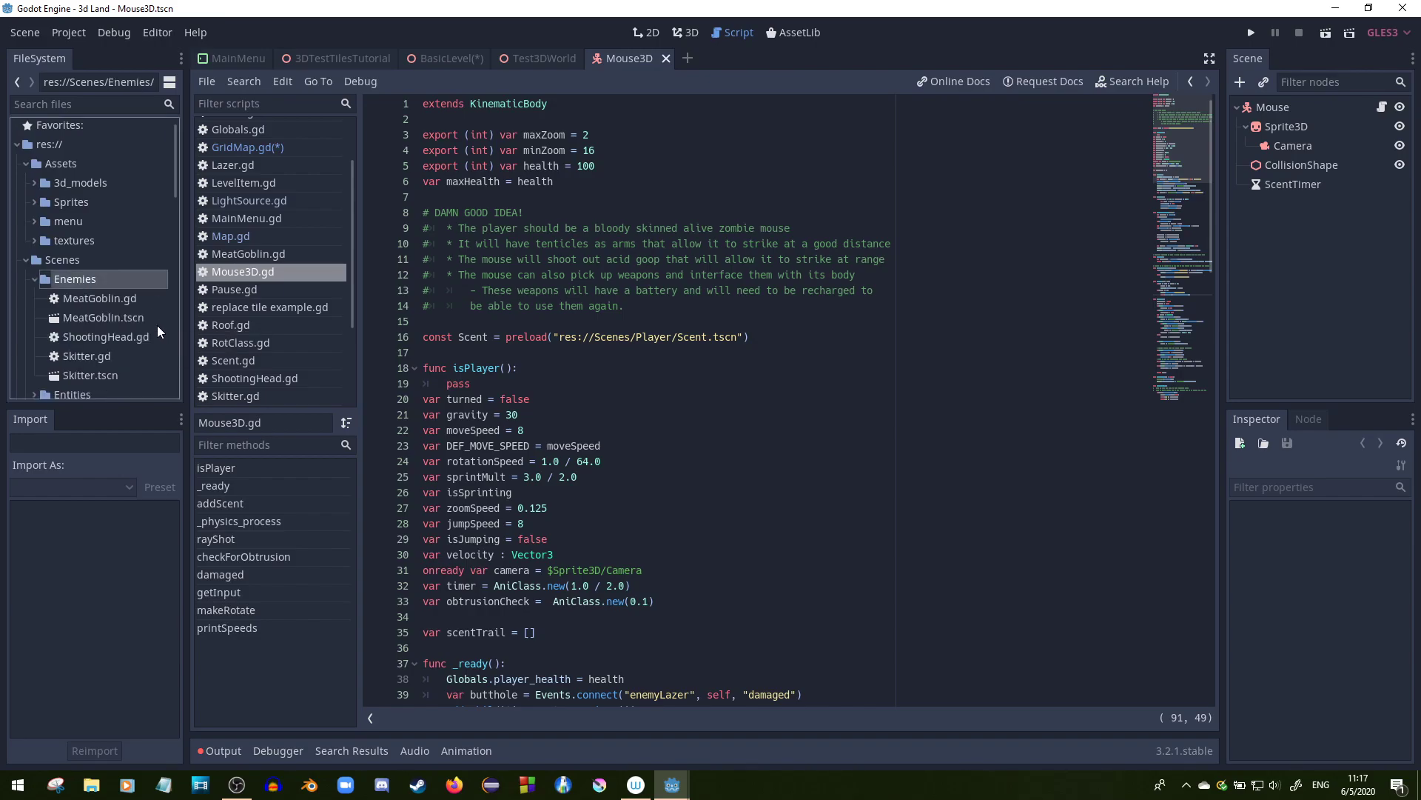
{"action": "double_click", "coordinate": [143, 318]}
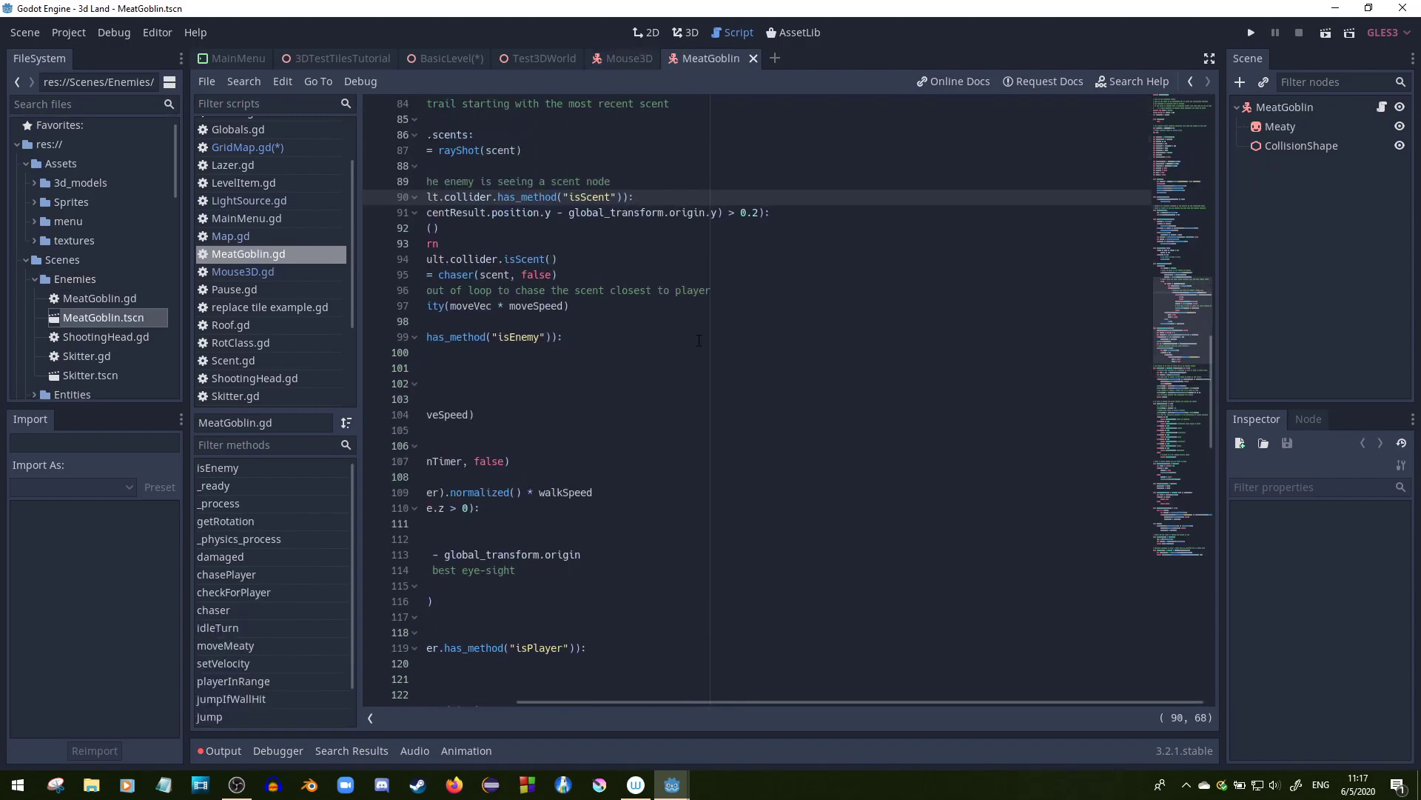
{"action": "double_click", "coordinate": [86, 371]}
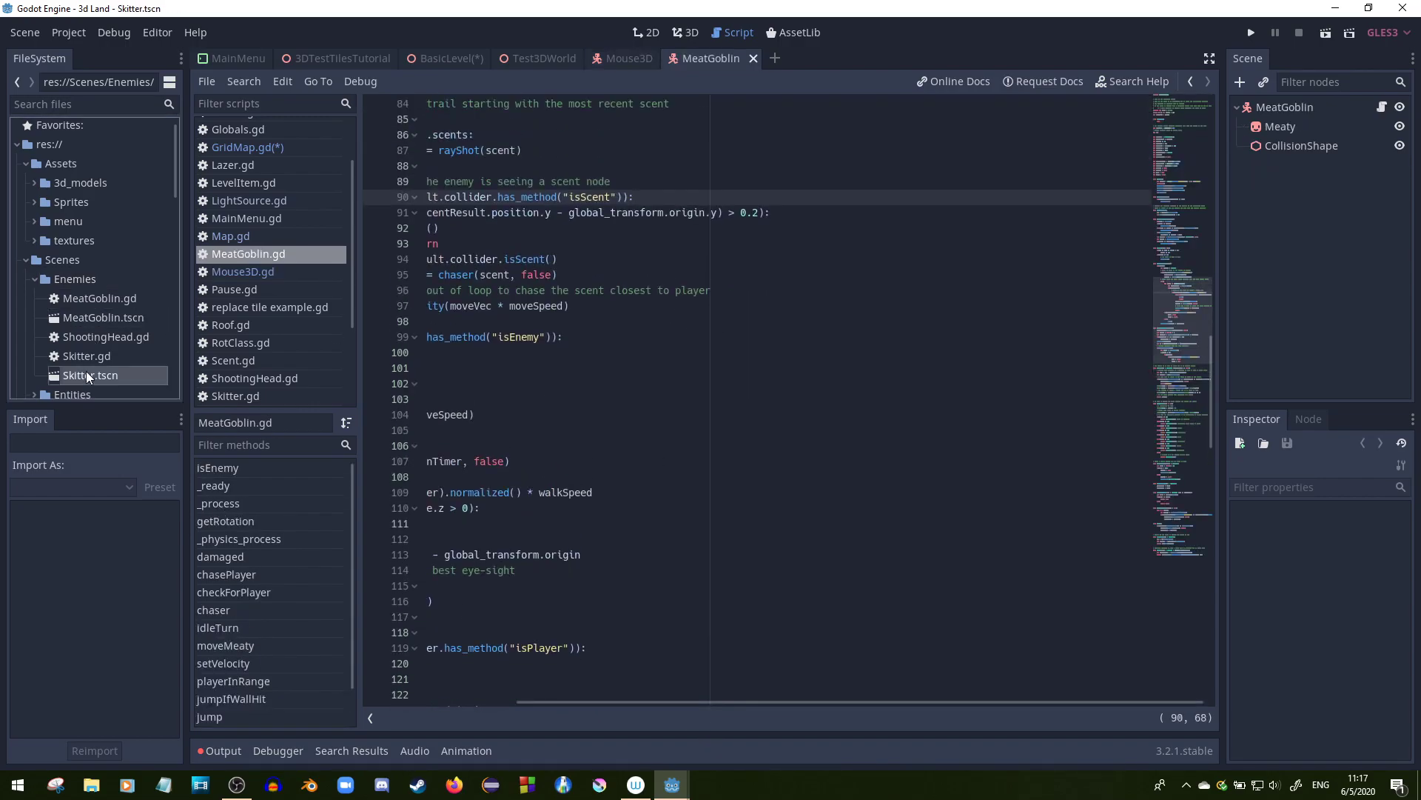
- Open the LightSource scene from the Entities folder
{"action": "scroll", "coordinate": [755, 355], "scroll_direction": "up", "scroll_amount": 20}
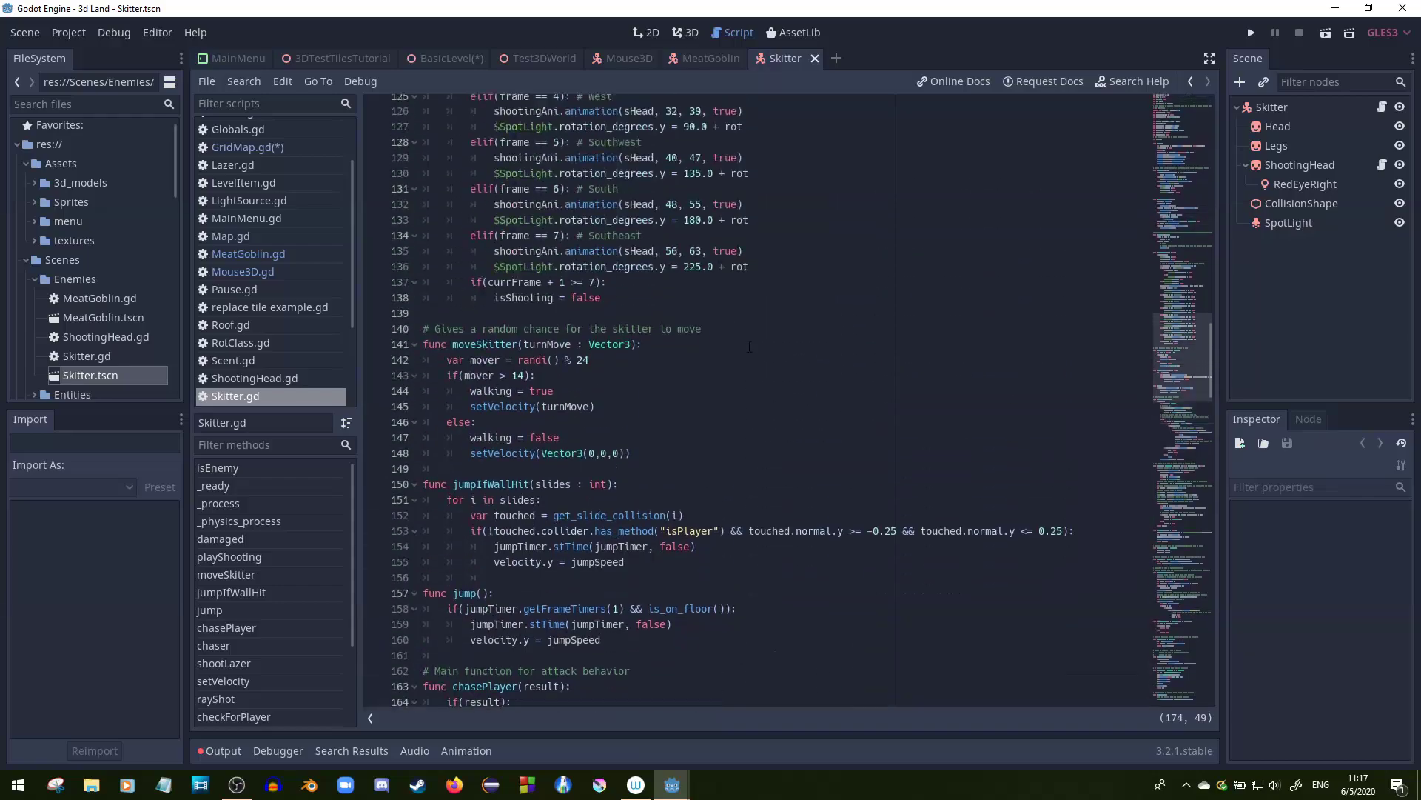
{"action": "left_click_drag", "start_coordinate": [1211, 321], "coordinate": [1209, 137]}
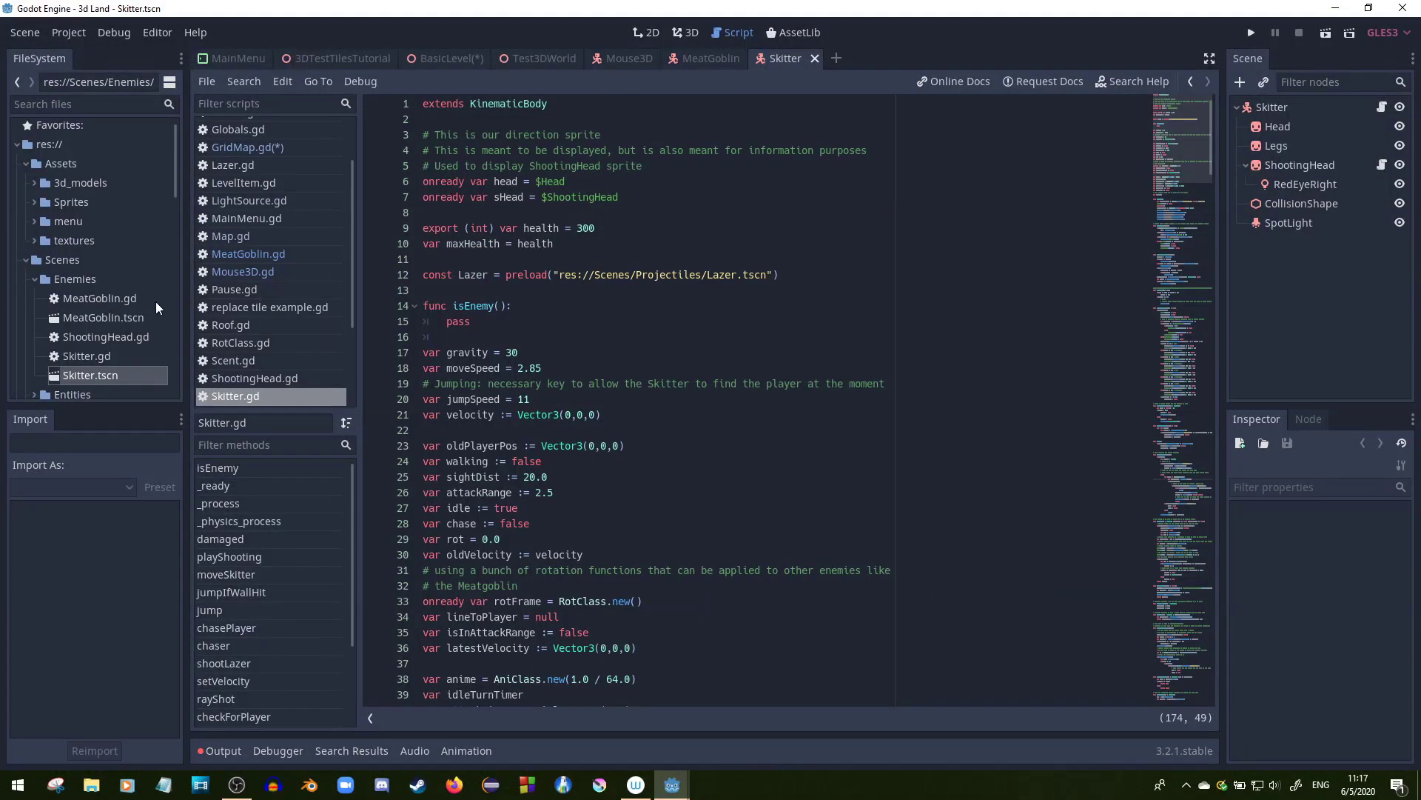
{"action": "scroll", "coordinate": [81, 335], "scroll_direction": "down", "scroll_amount": 4}
{"action": "double_click", "coordinate": [66, 258]}
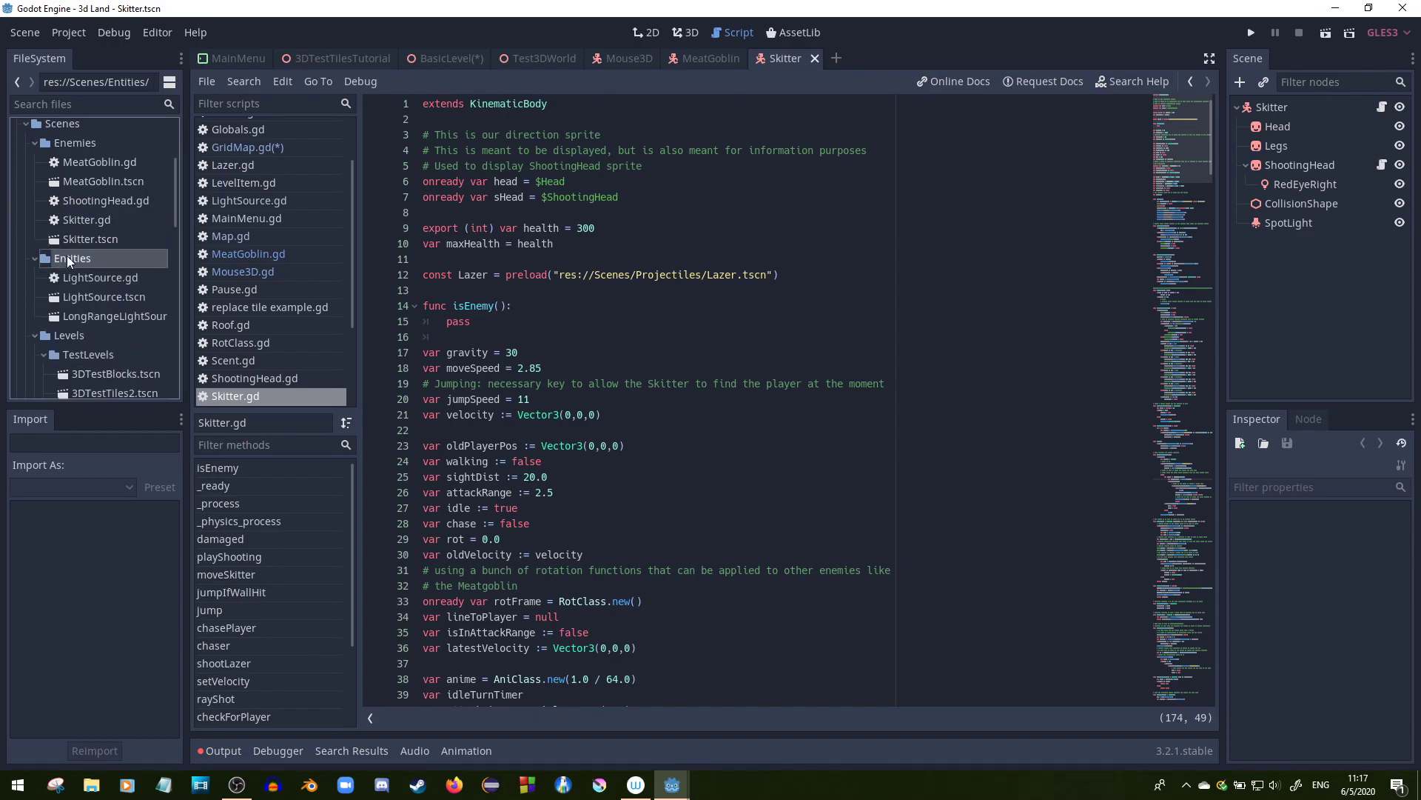
{"action": "double_click", "coordinate": [96, 298]}
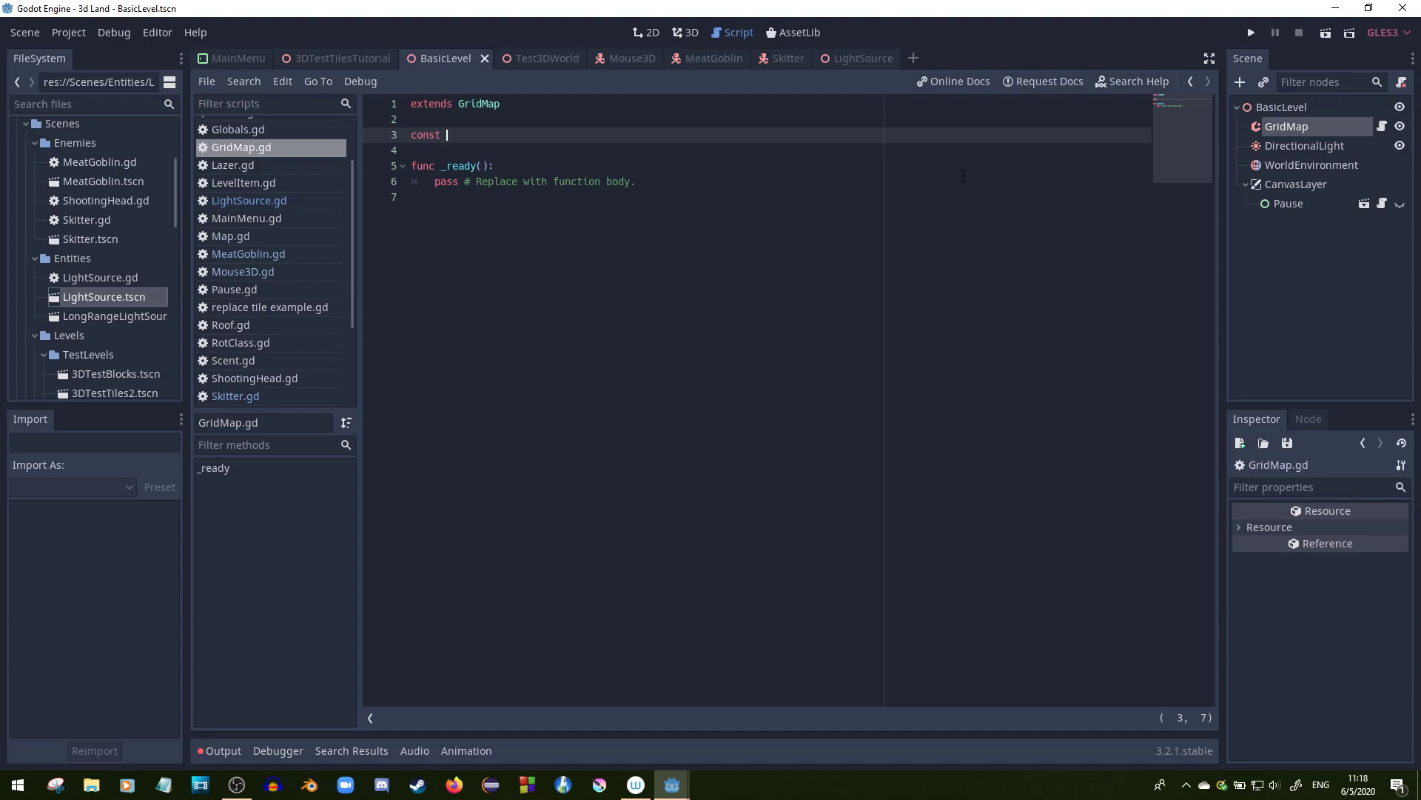
- Declare const Enemy = preload() with the copied Skitter.tscn path
{"action": "type", "text": "Enemy = prel"}
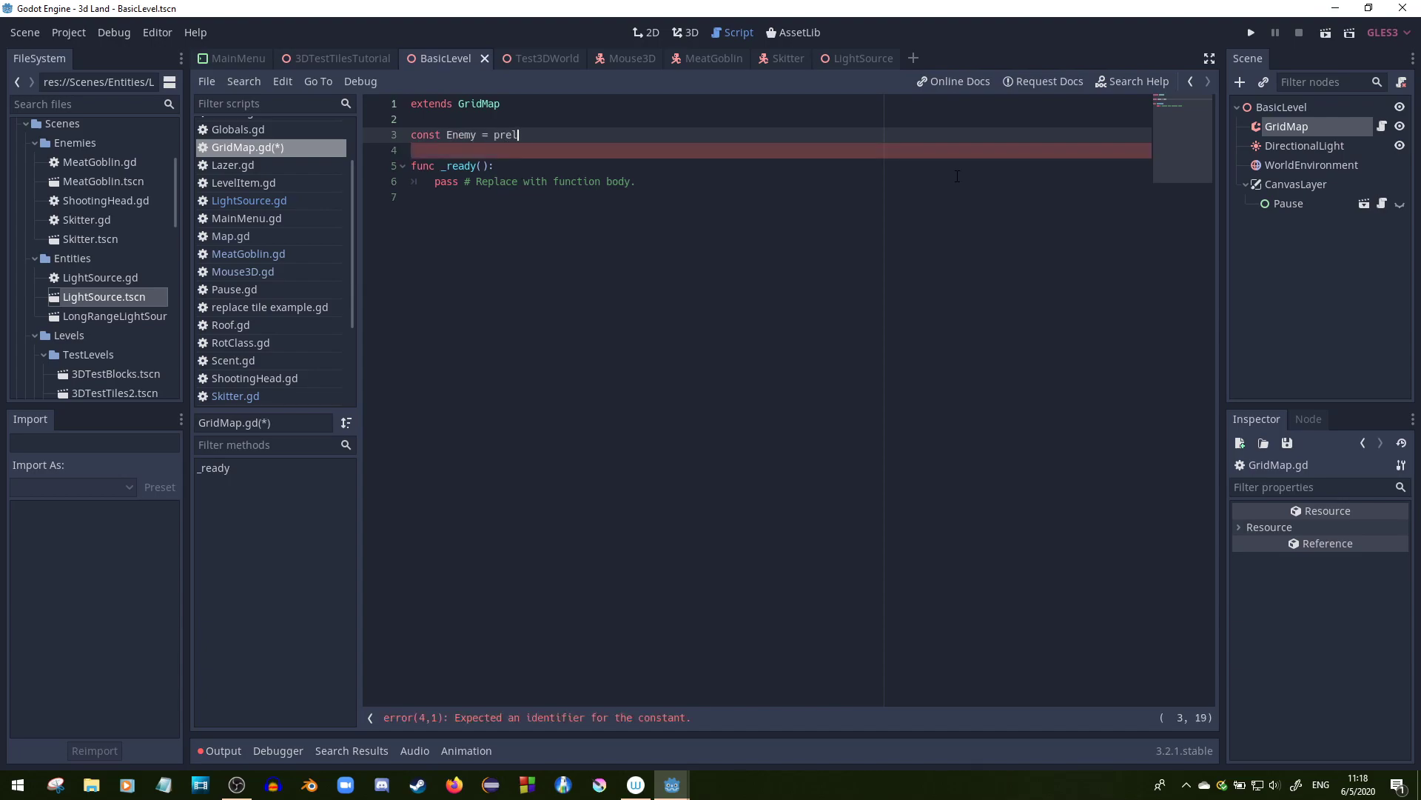
{"action": "type", "text": "oad(\"\""}
{"action": "right_click", "coordinate": [117, 238]}
{"action": "left_click", "coordinate": [148, 414]}
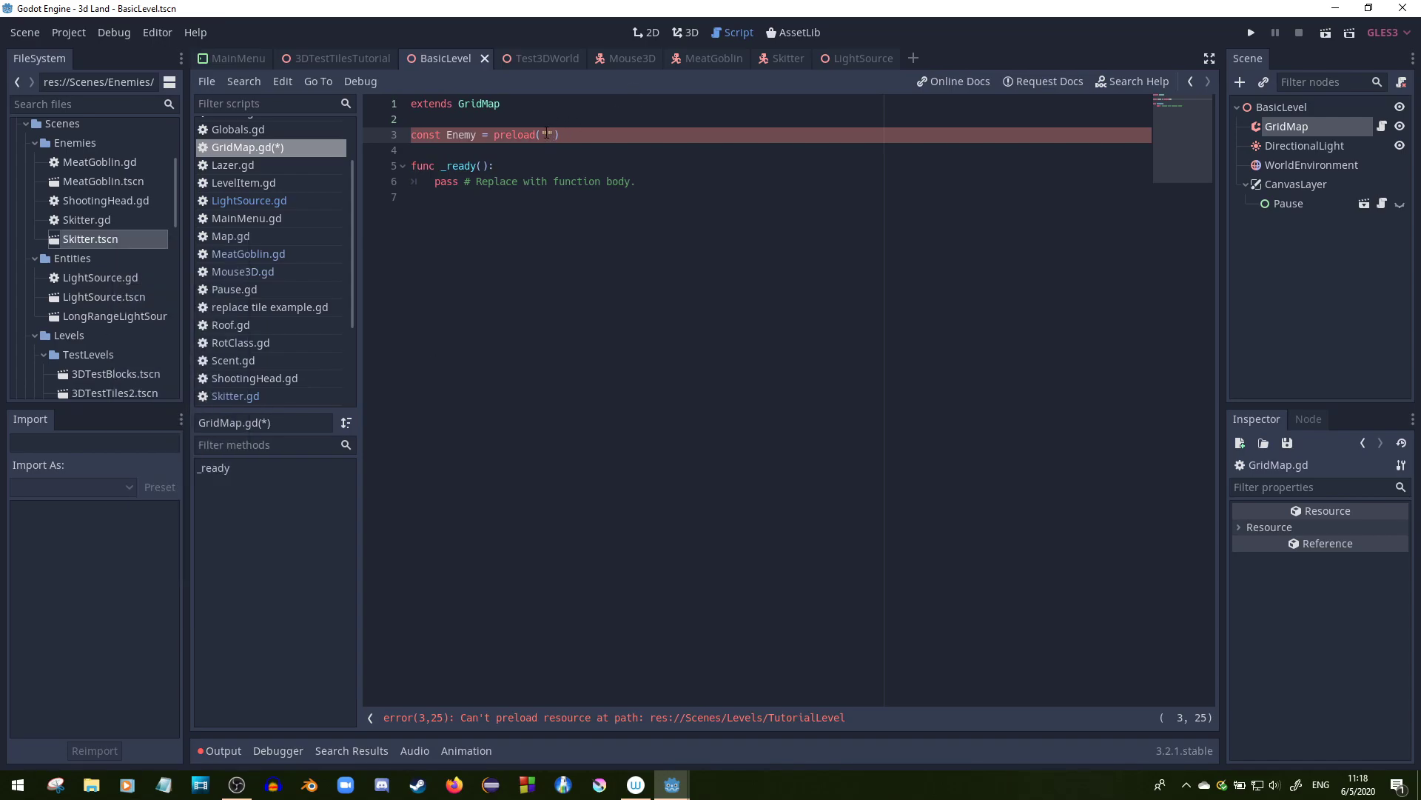
{"action": "type", "text": "res://Scenes/Enemies/Skitter.tscn"}
{"action": "key", "text": "End"}
{"action": "key", "text": "Return"}
- Add const LightSource preloading the LightSource.tscn scene path
{"action": "type", "text": "con"}
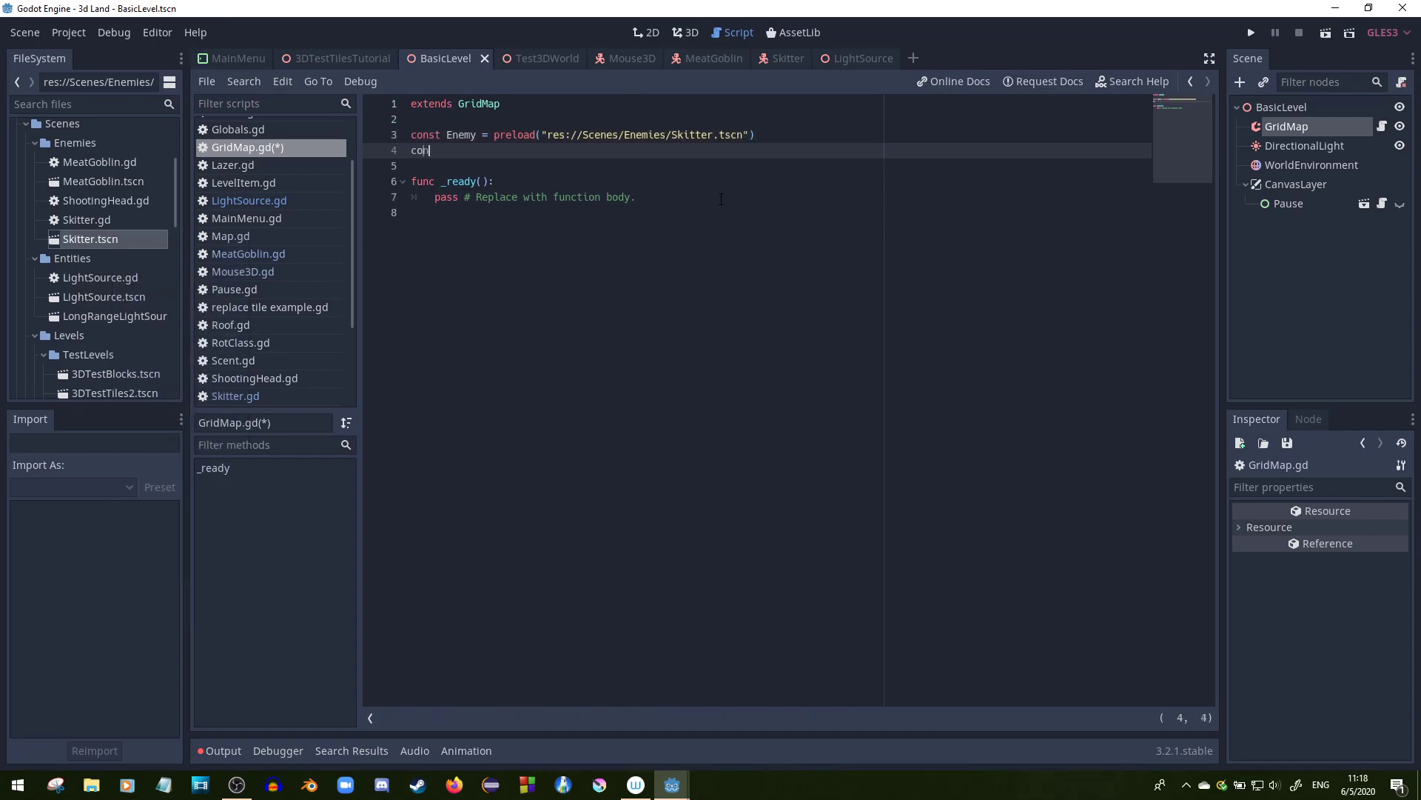
{"action": "type", "text": "st "}
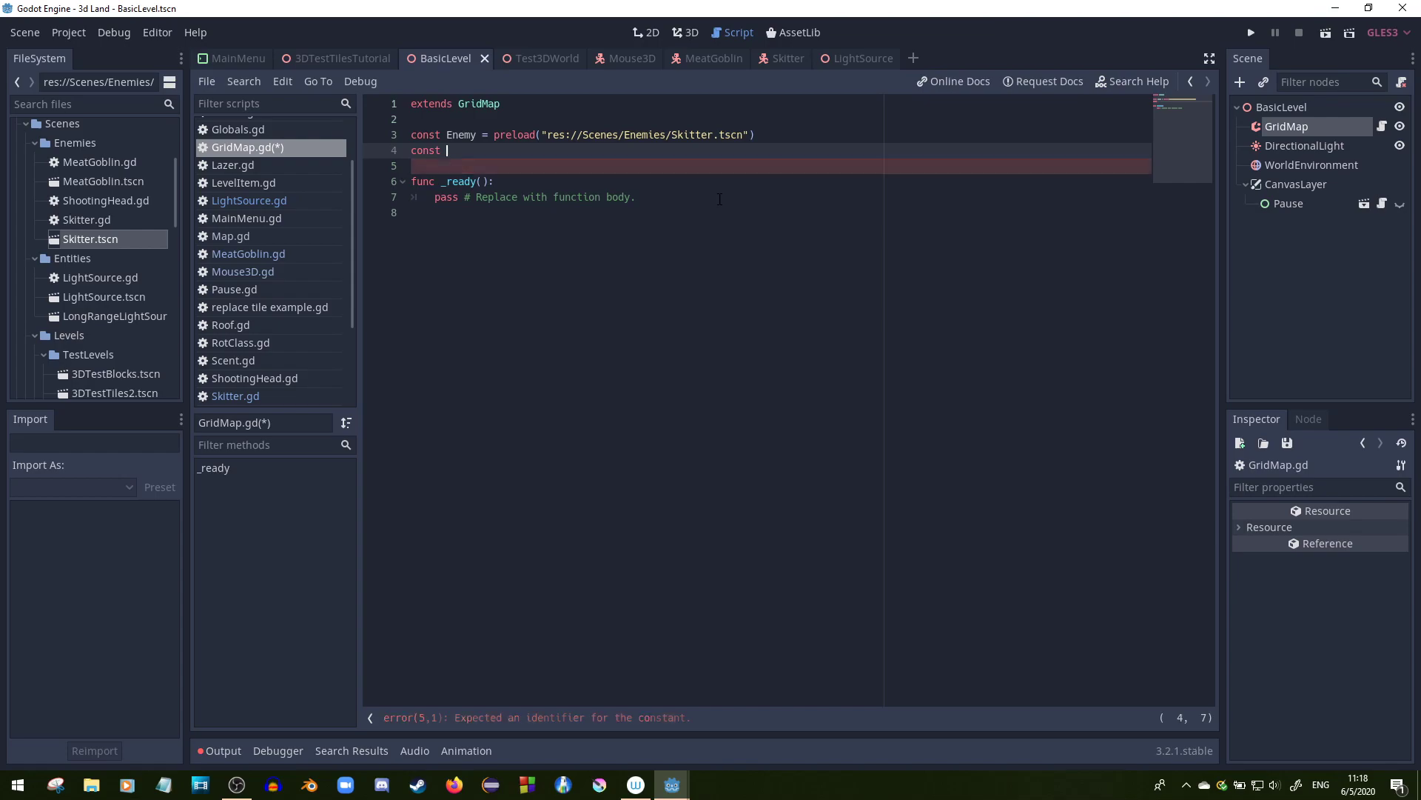
{"action": "type", "text": "LightSource = pre"}
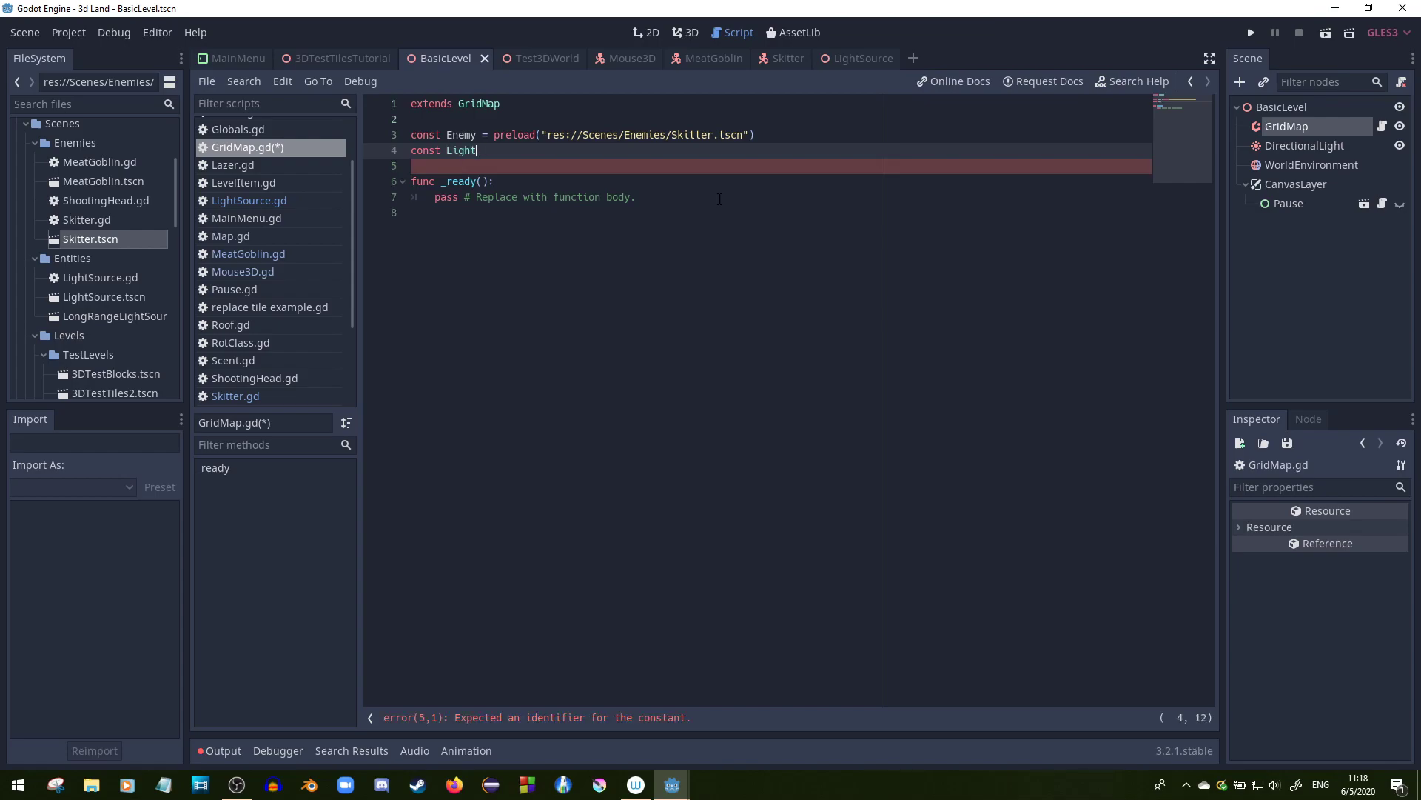
{"action": "key", "text": "Return"}
{"action": "type", "text": "\"\""}
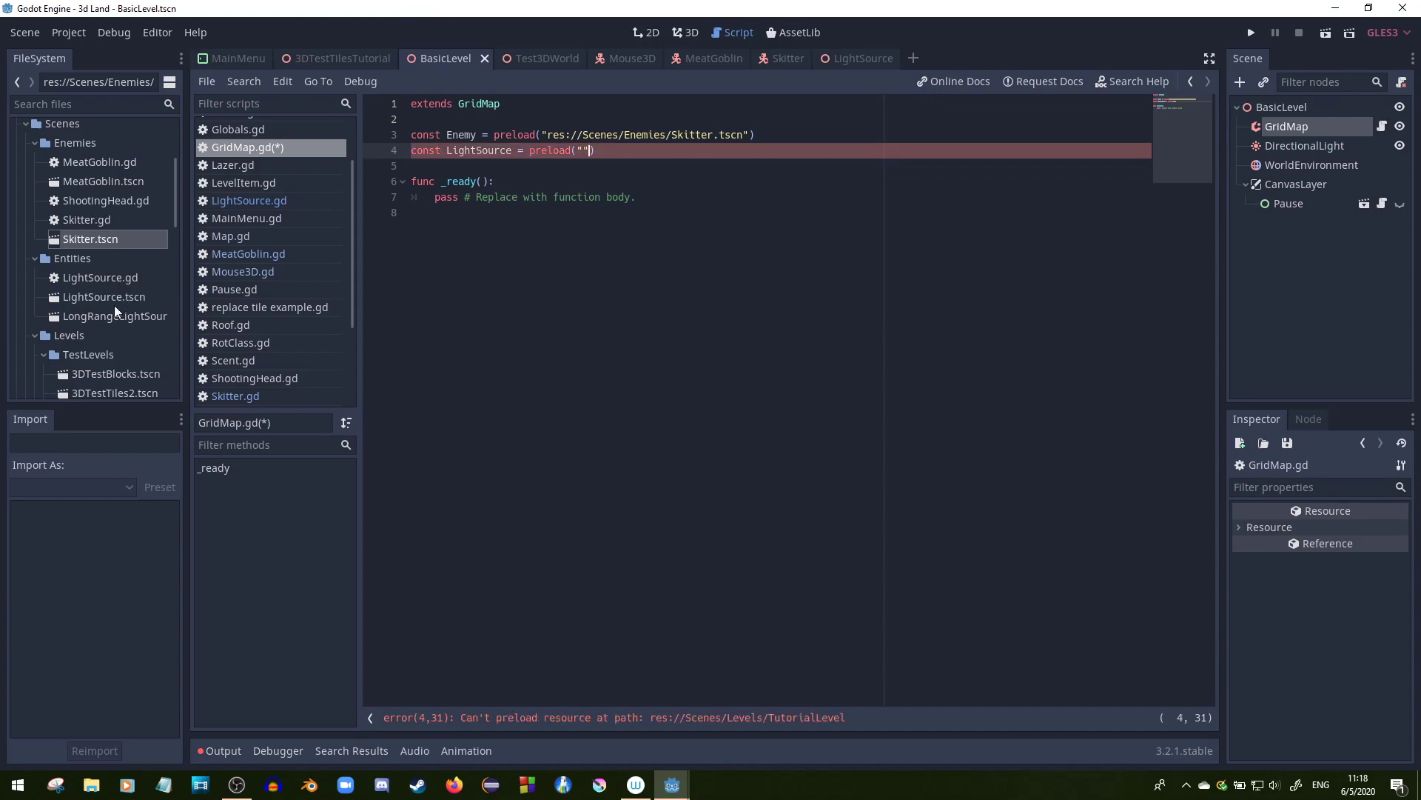
{"action": "right_click", "coordinate": [112, 302]}
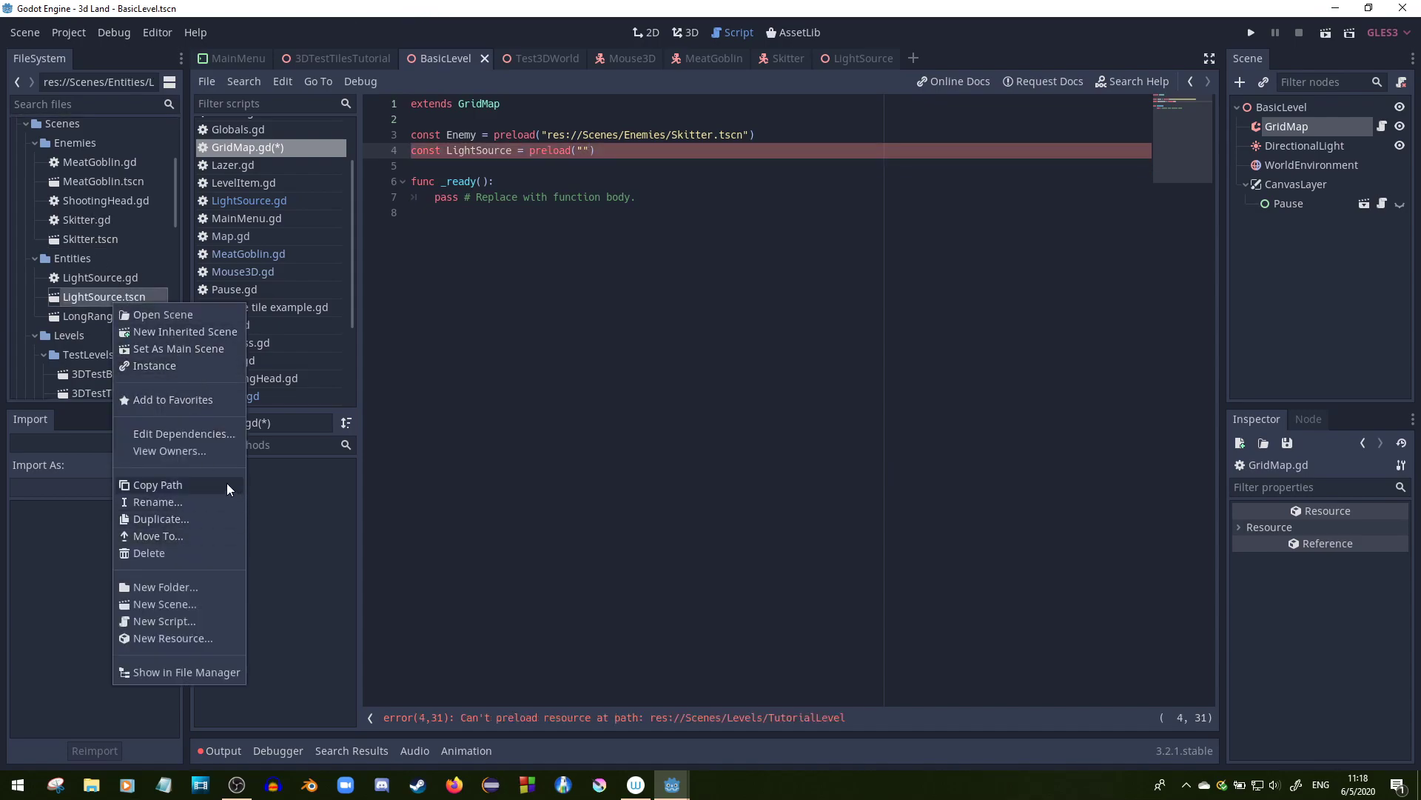
{"action": "left_click", "coordinate": [659, 171]}
{"action": "type", "text": "res://Scenes/Entities/LightSource.tscn"}
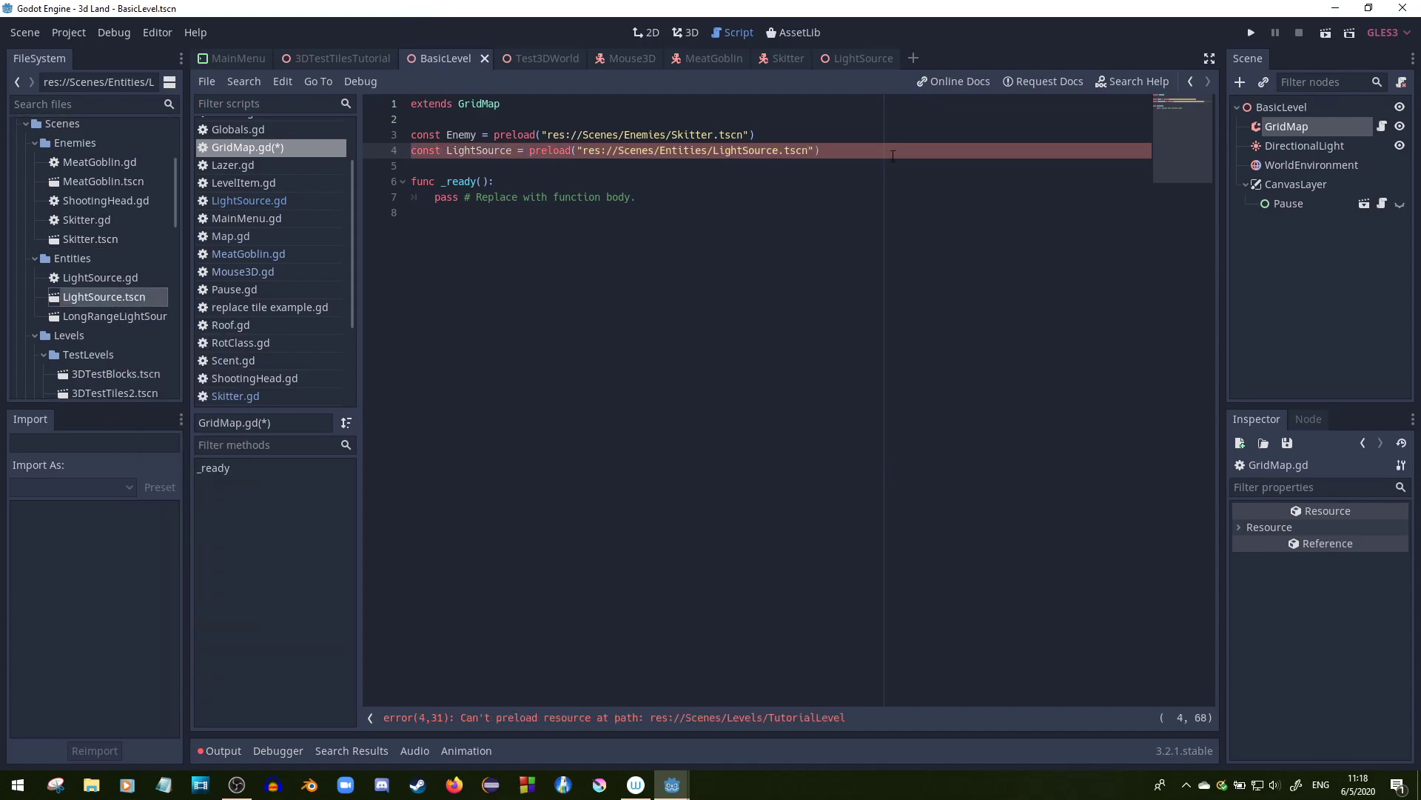
{"action": "key", "text": "End"}
{"action": "key", "text": "Return"}
- Start a Player constant preloading the Mouse3D.tscn scene path
{"action": "type", "text": "const"}
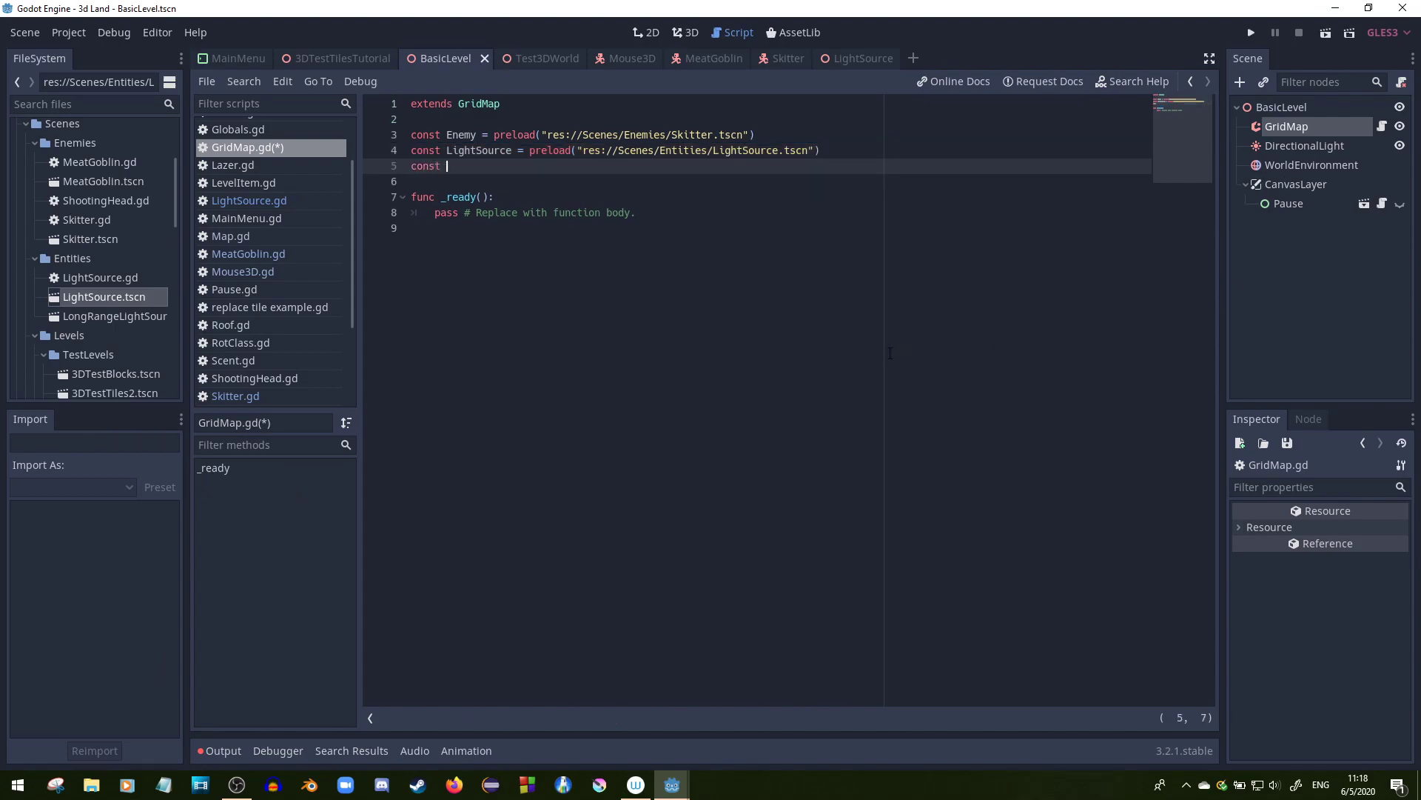
{"action": "scroll", "coordinate": [135, 322], "scroll_direction": "down", "scroll_amount": 5}
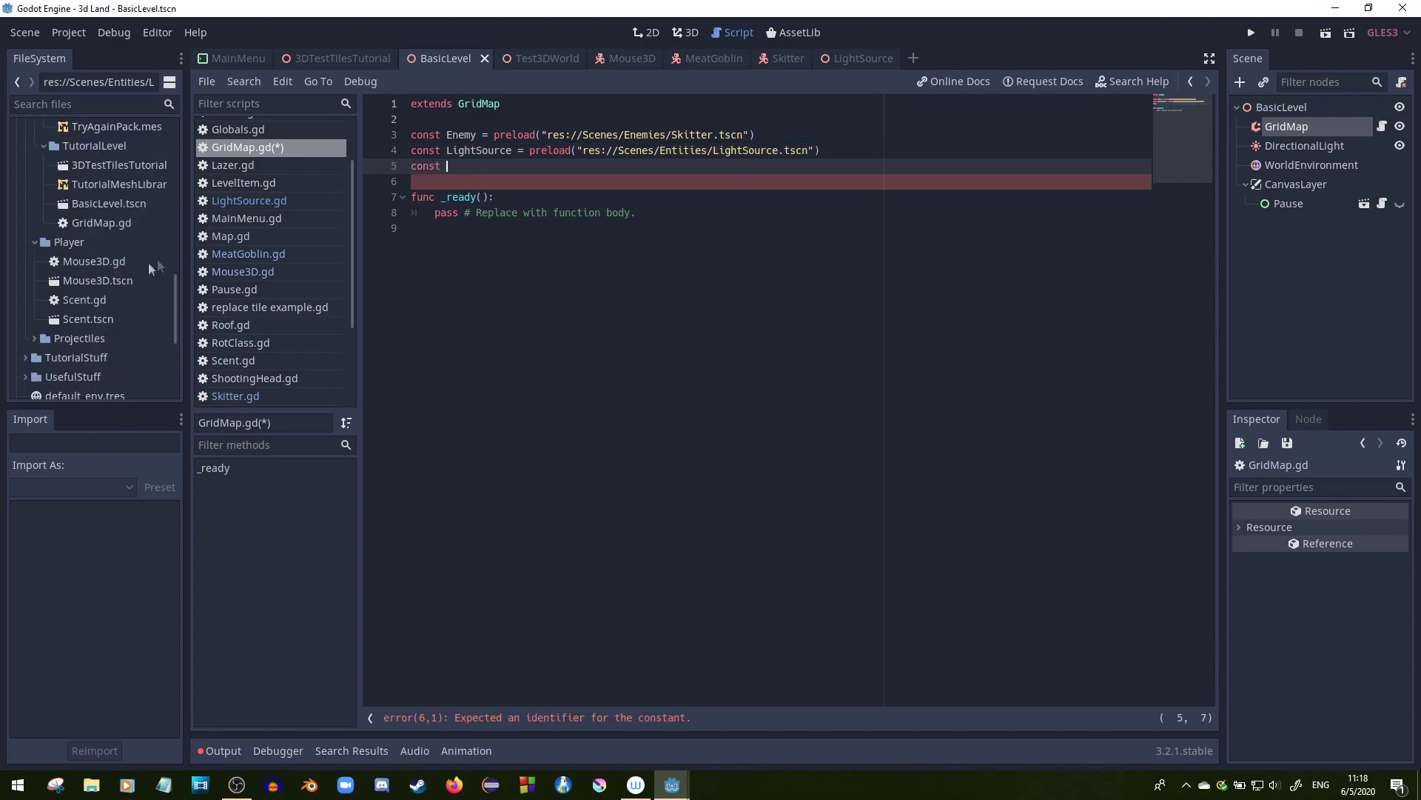
{"action": "right_click", "coordinate": [99, 280]}
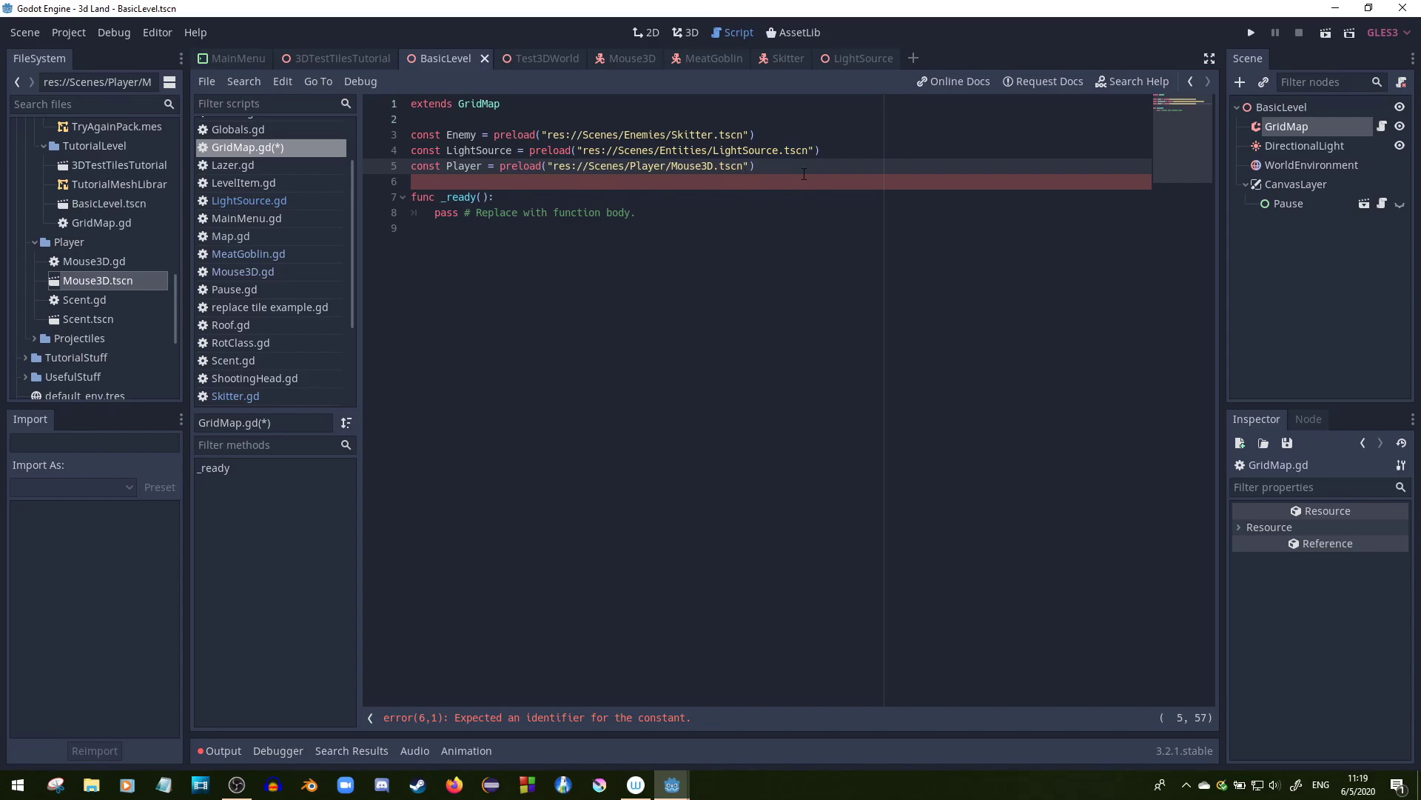
{"action": "key", "text": "shift+Up"}
{"action": "key", "text": "shift+Up"}
{"action": "key", "text": "shift+Up"}
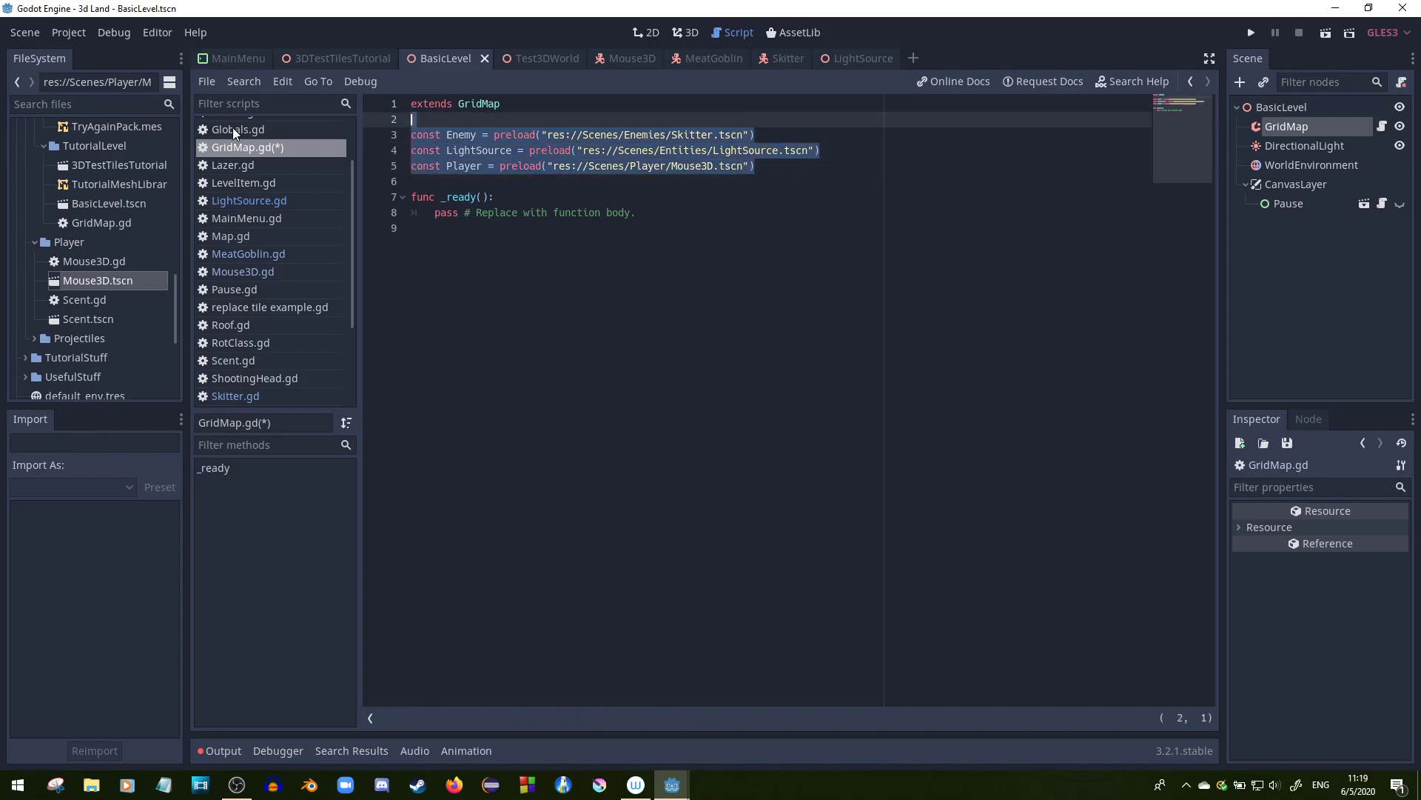
- Select the placeholder pass line at the end of the script
{"action": "left_click", "coordinate": [801, 227]}
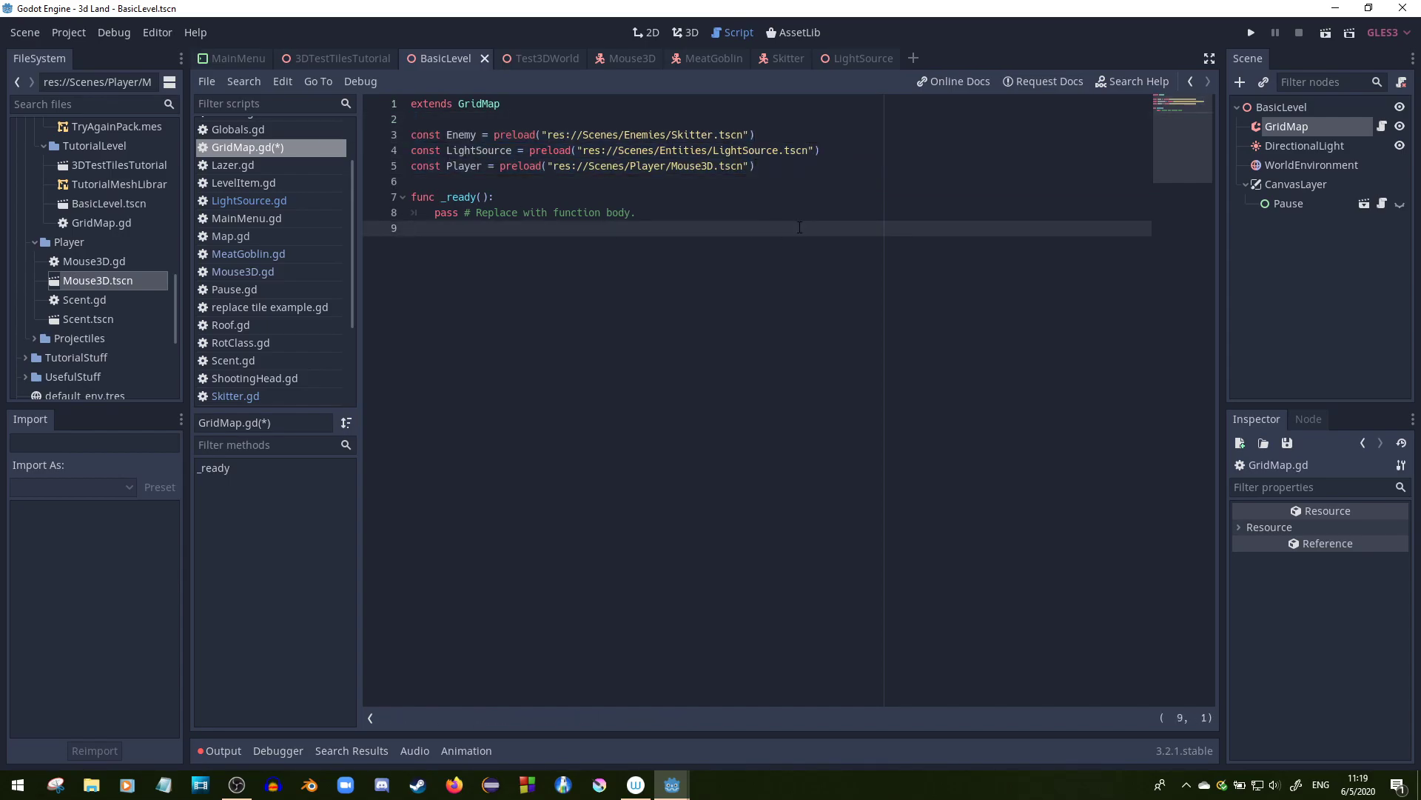
{"action": "left_click_drag", "start_coordinate": [688, 213], "coordinate": [393, 212]}
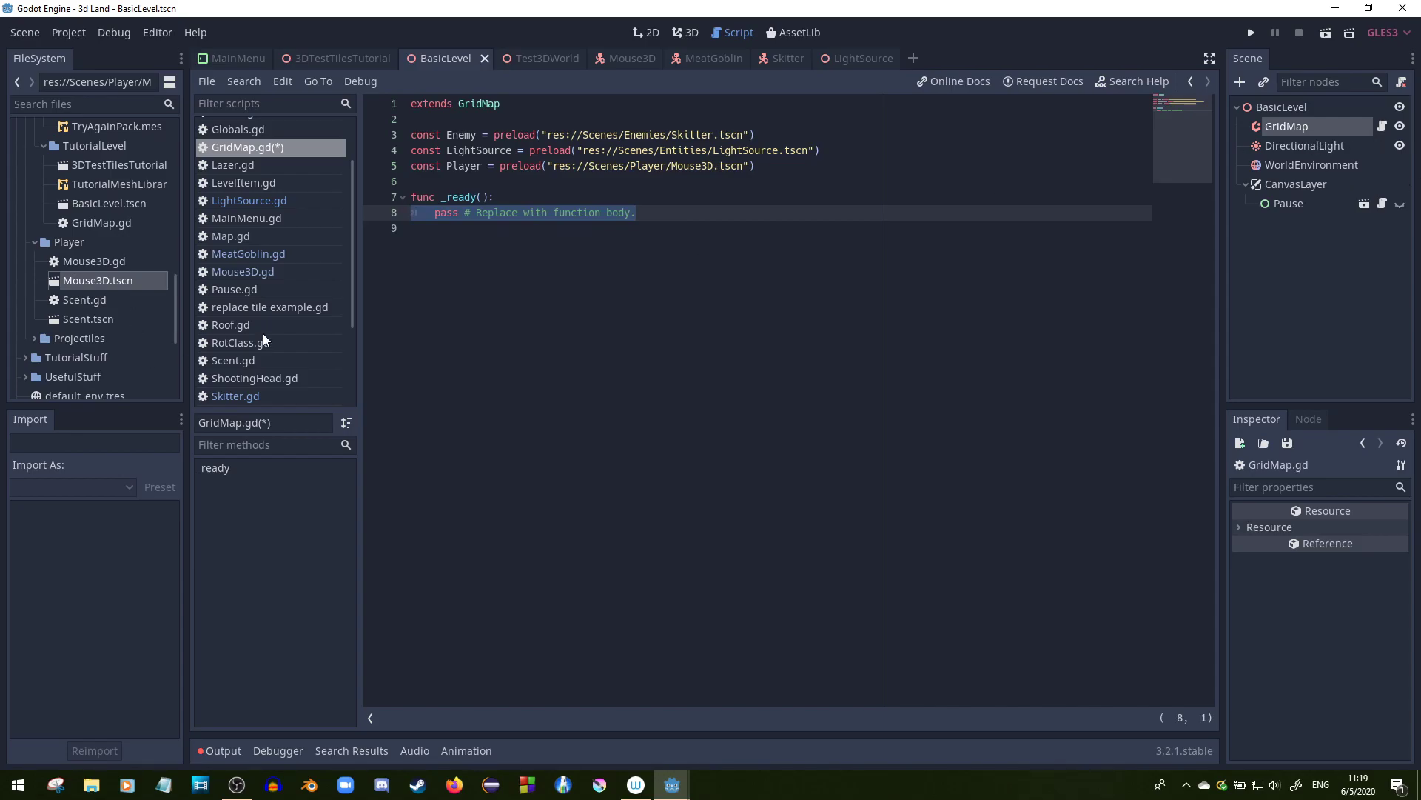
{"action": "scroll", "coordinate": [263, 333], "scroll_direction": "down", "scroll_amount": 3}
{"action": "left_click", "coordinate": [244, 305]}
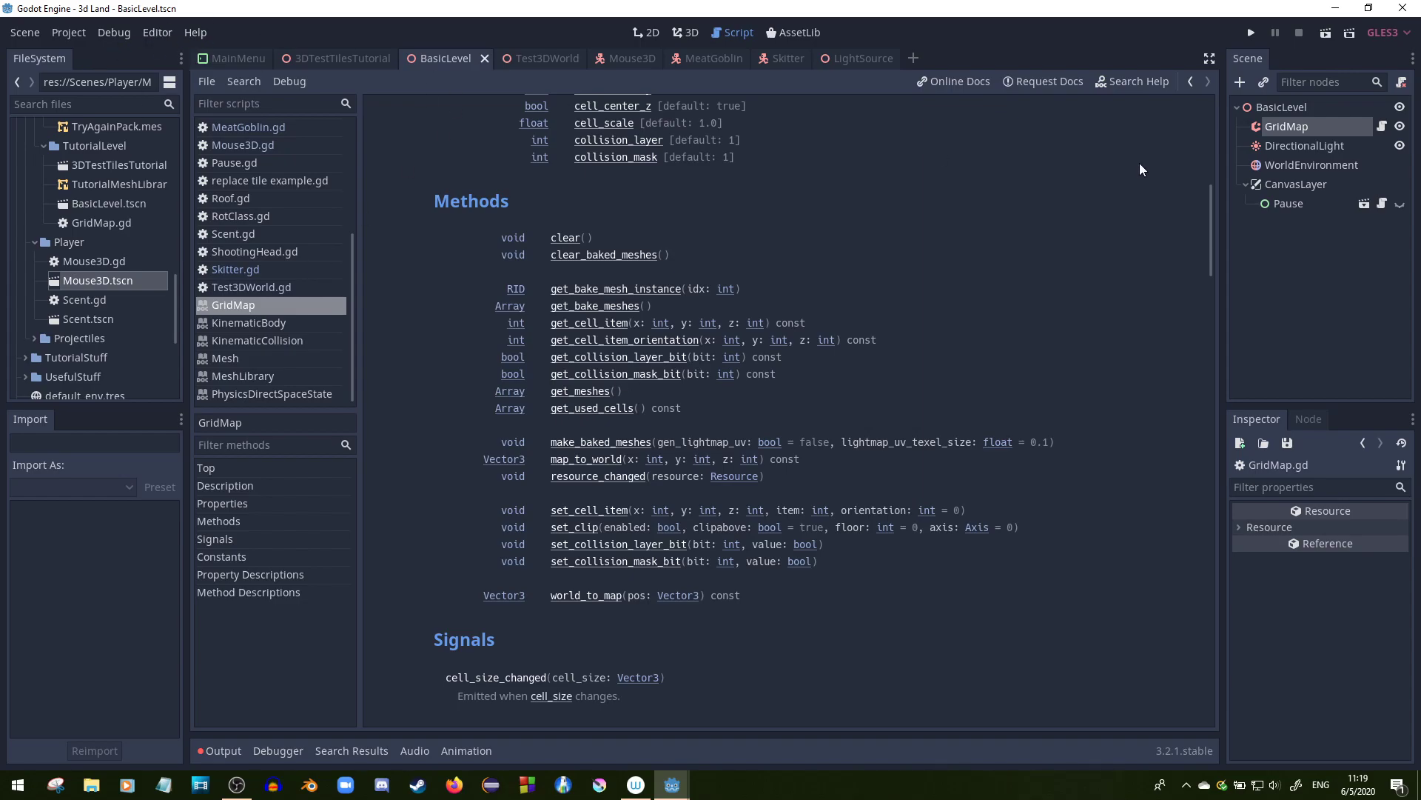
{"action": "left_click", "coordinate": [1118, 81]}
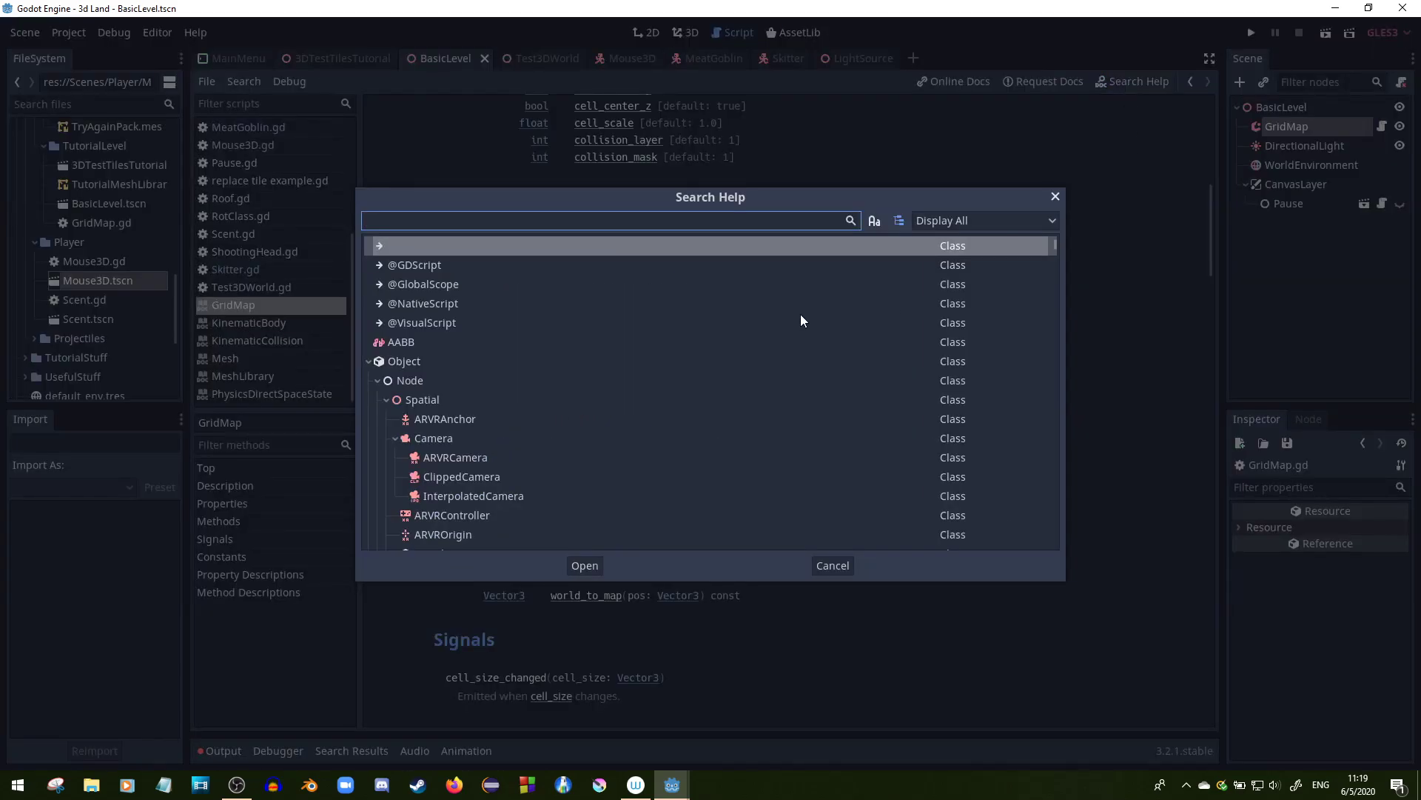
{"action": "type", "text": "tilemap"}
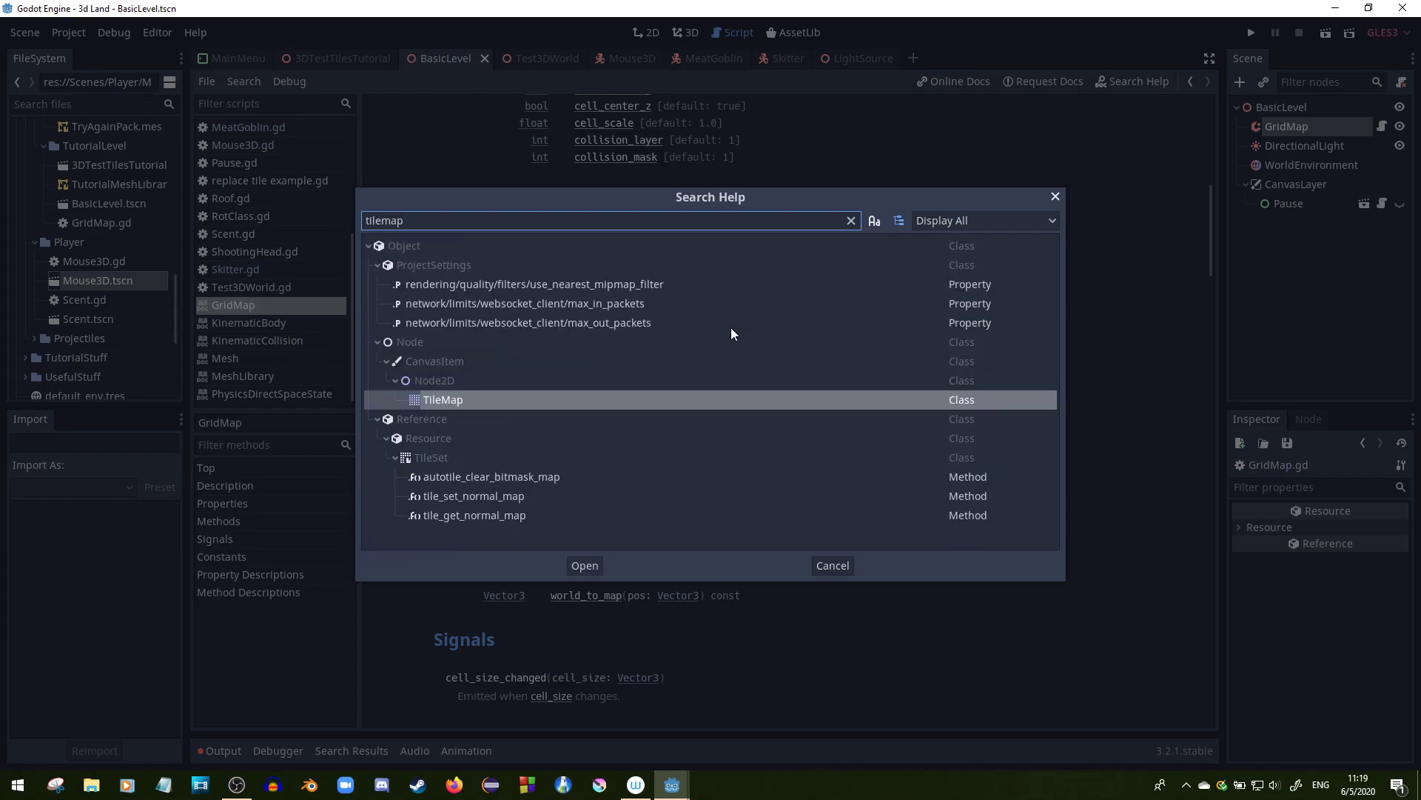
{"action": "key", "text": "Return"}
{"action": "scroll", "coordinate": [793, 382], "scroll_direction": "down", "scroll_amount": 10}
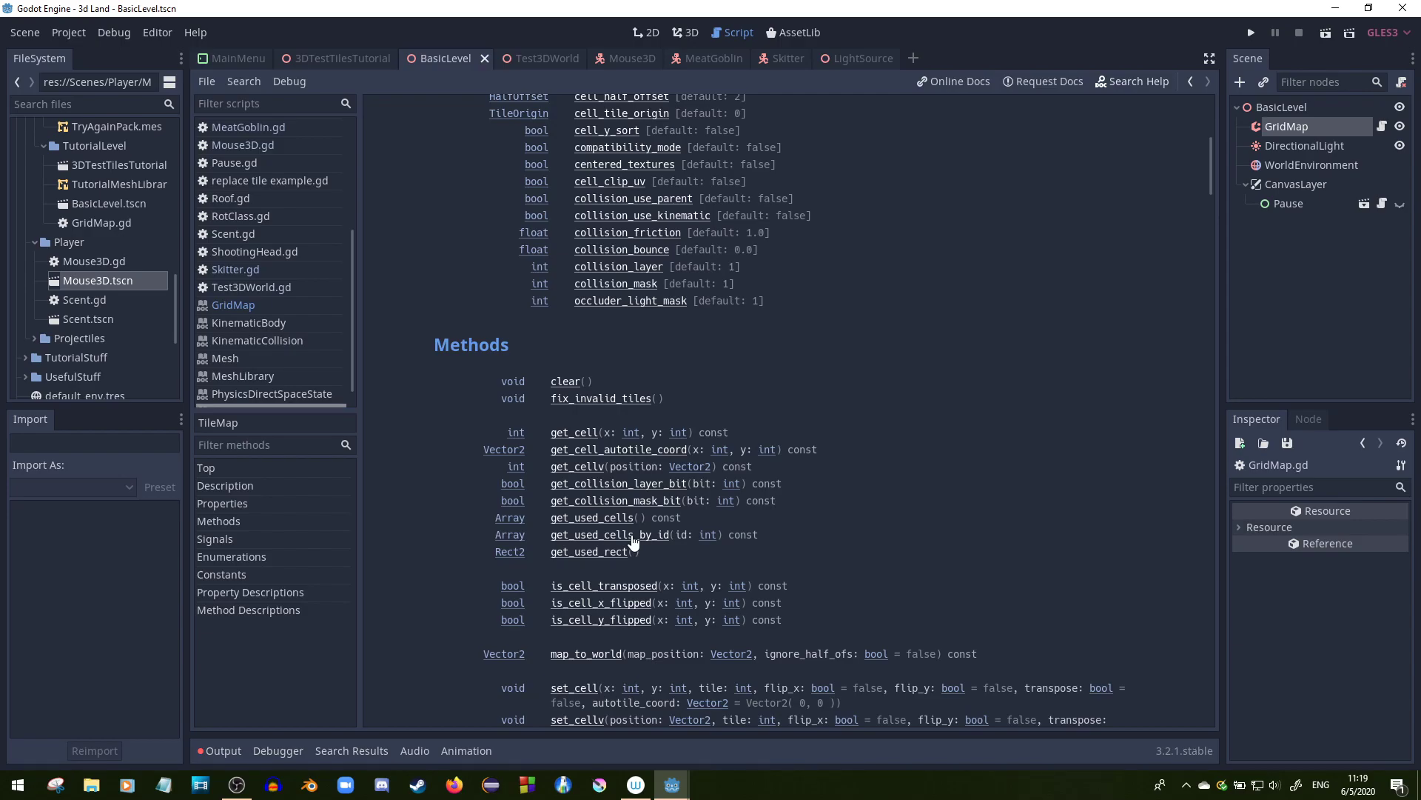
{"action": "left_click", "coordinate": [1381, 126]}
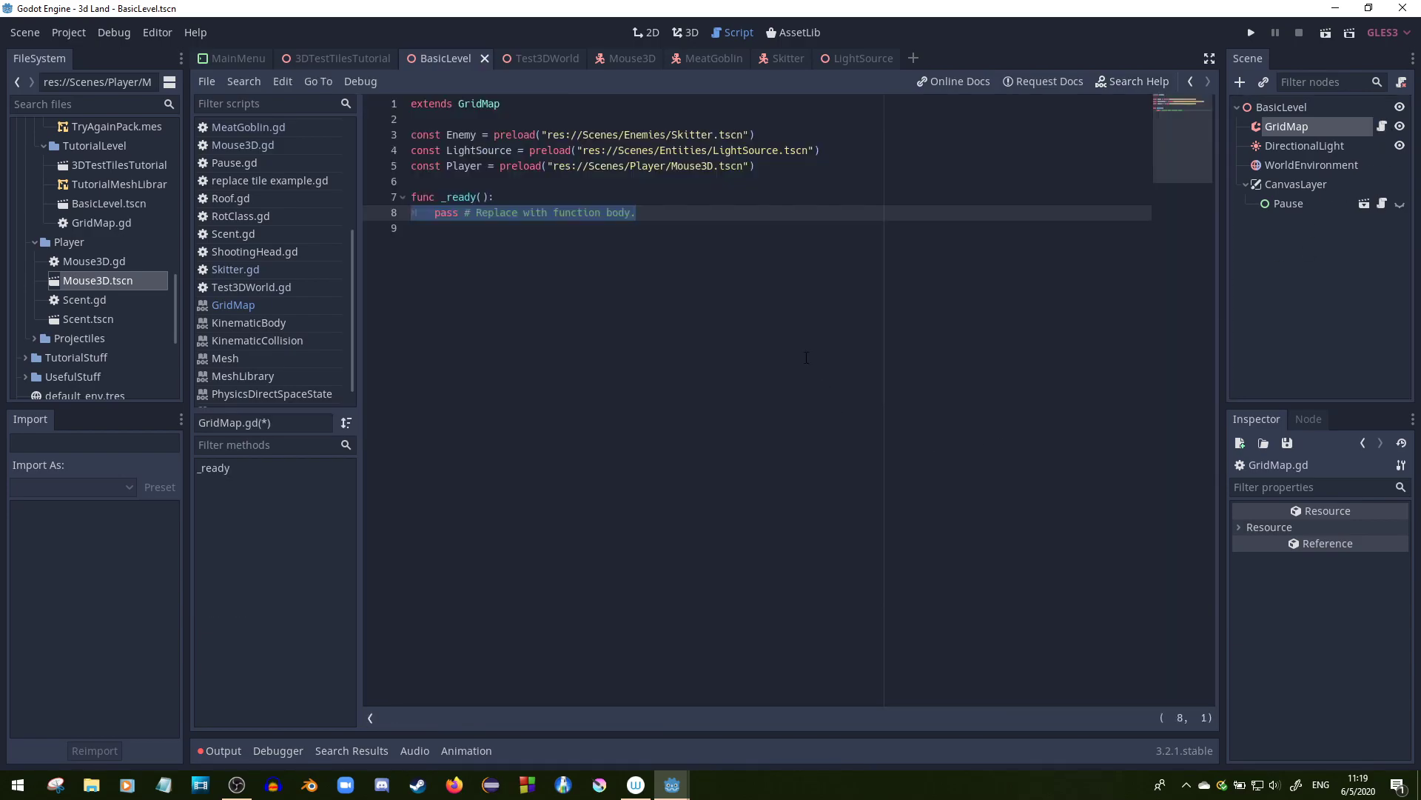
- Write the func get_used_cells_by_id(id: int): header and view the GridMap class reference
{"action": "left_click", "coordinate": [750, 270]}
{"action": "key", "text": "Return"}
{"action": "type", "text": "fu"}
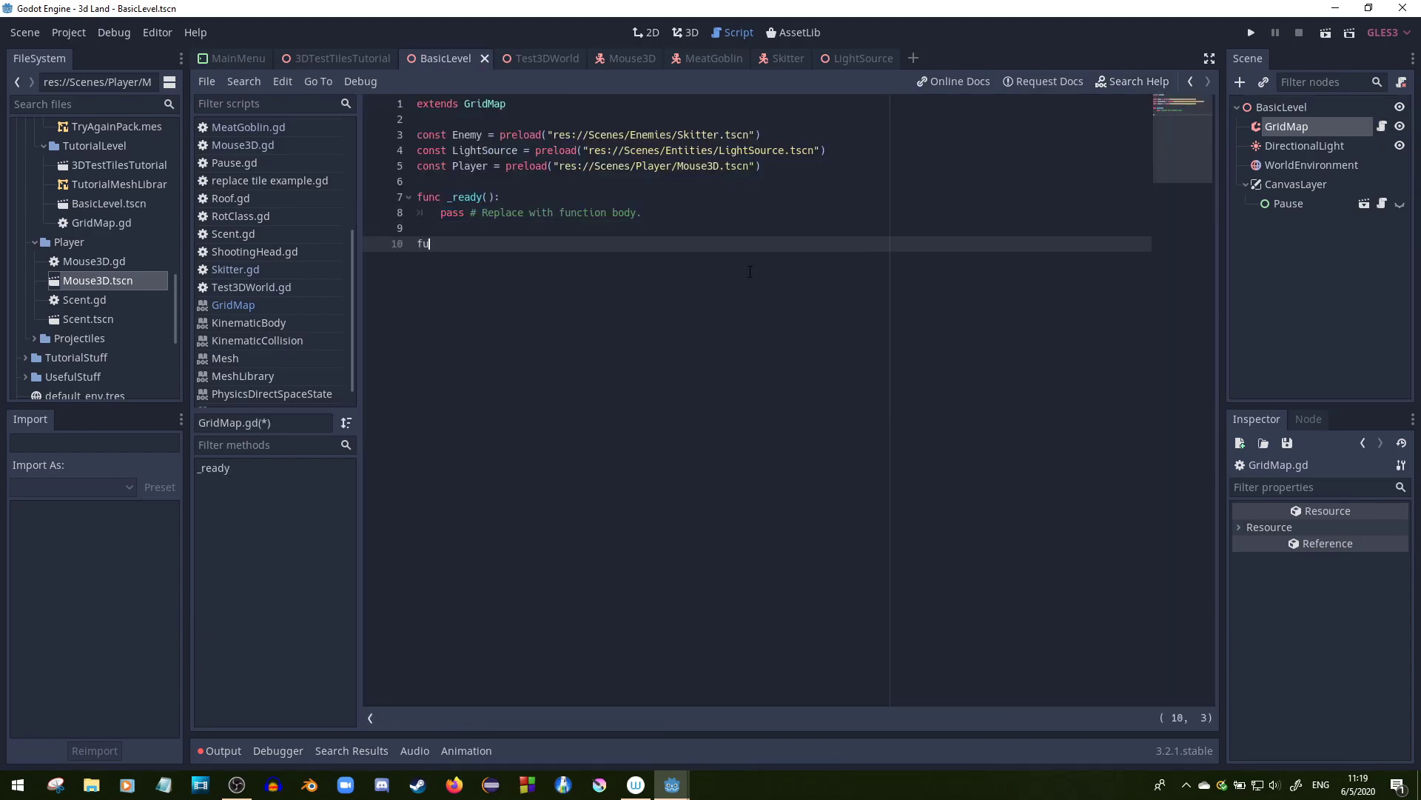
{"action": "type", "text": "nc get_used_cells_by_id()"}
{"action": "key", "text": "Left"}
{"action": "type", "text": "id: int"}
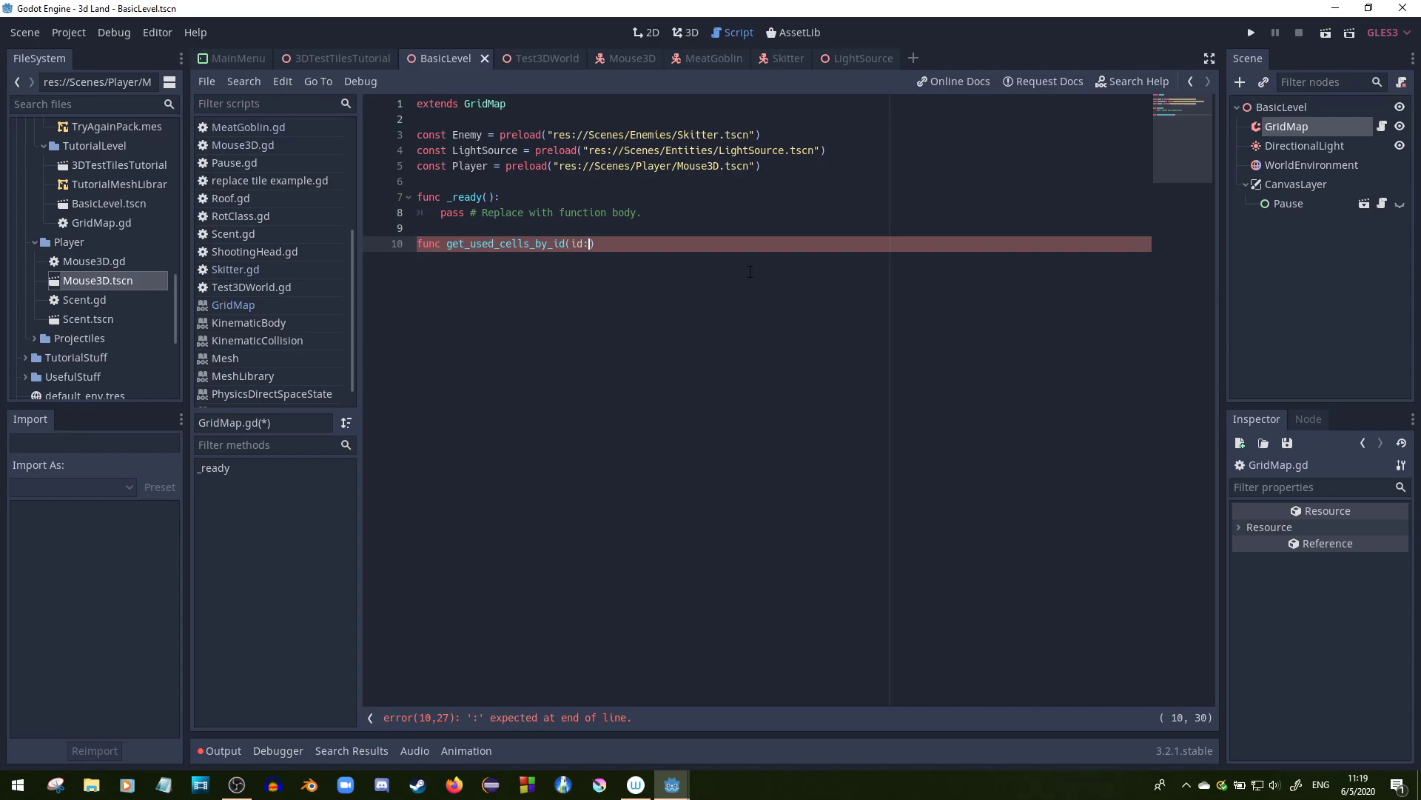
{"action": "key", "text": "Right"}
{"action": "type", "text": ":"}
{"action": "key", "text": "Return"}
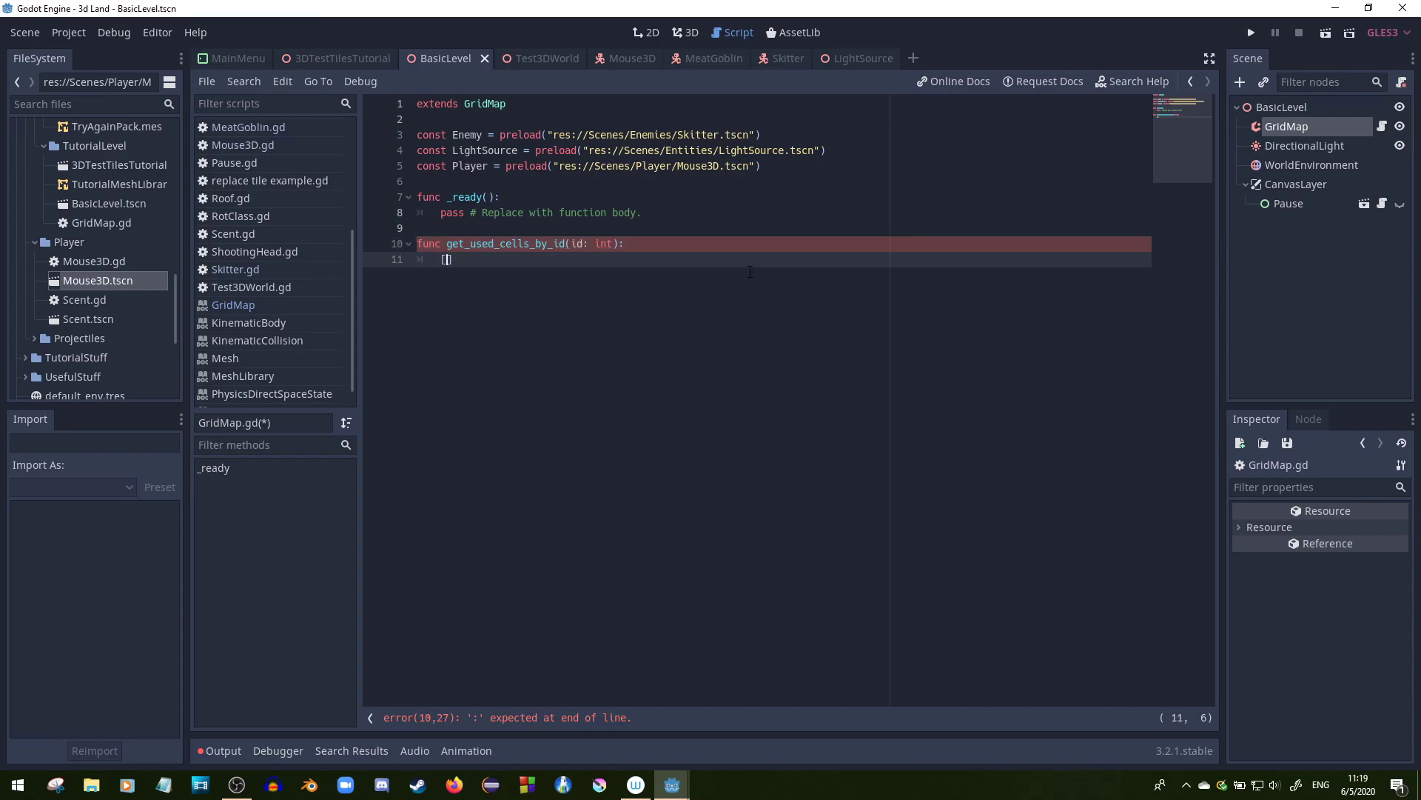
{"action": "type", "text": "var"}
{"action": "key", "text": "alt+Left"}
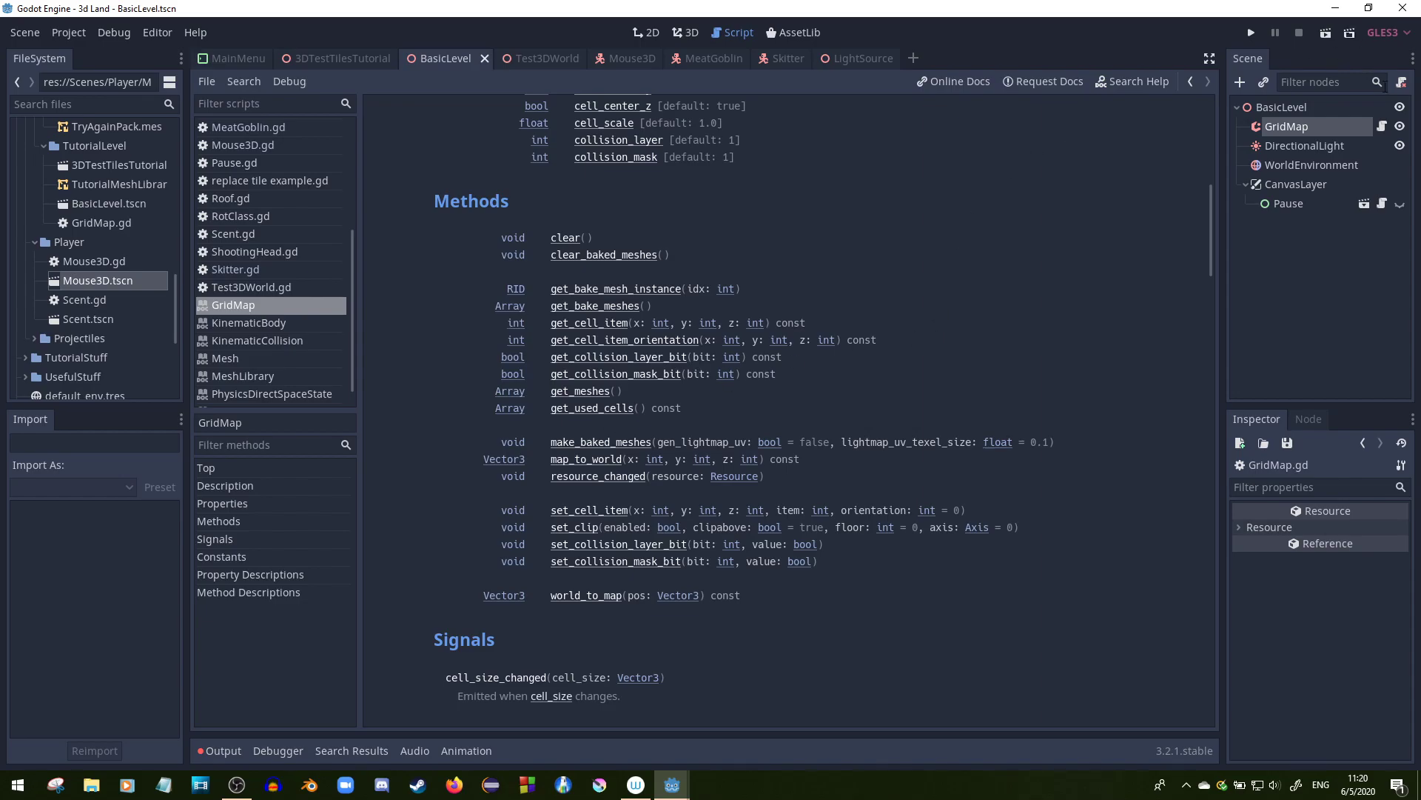
- Replace the placeholder with var cells = get_used_cells() in GridMap.gd
{"action": "left_click", "coordinate": [1382, 126]}
{"action": "key", "text": "BackSpace"}
{"action": "key", "text": "BackSpace"}
{"action": "key", "text": "BackSpace"}
{"action": "key", "text": "BackSpace"}
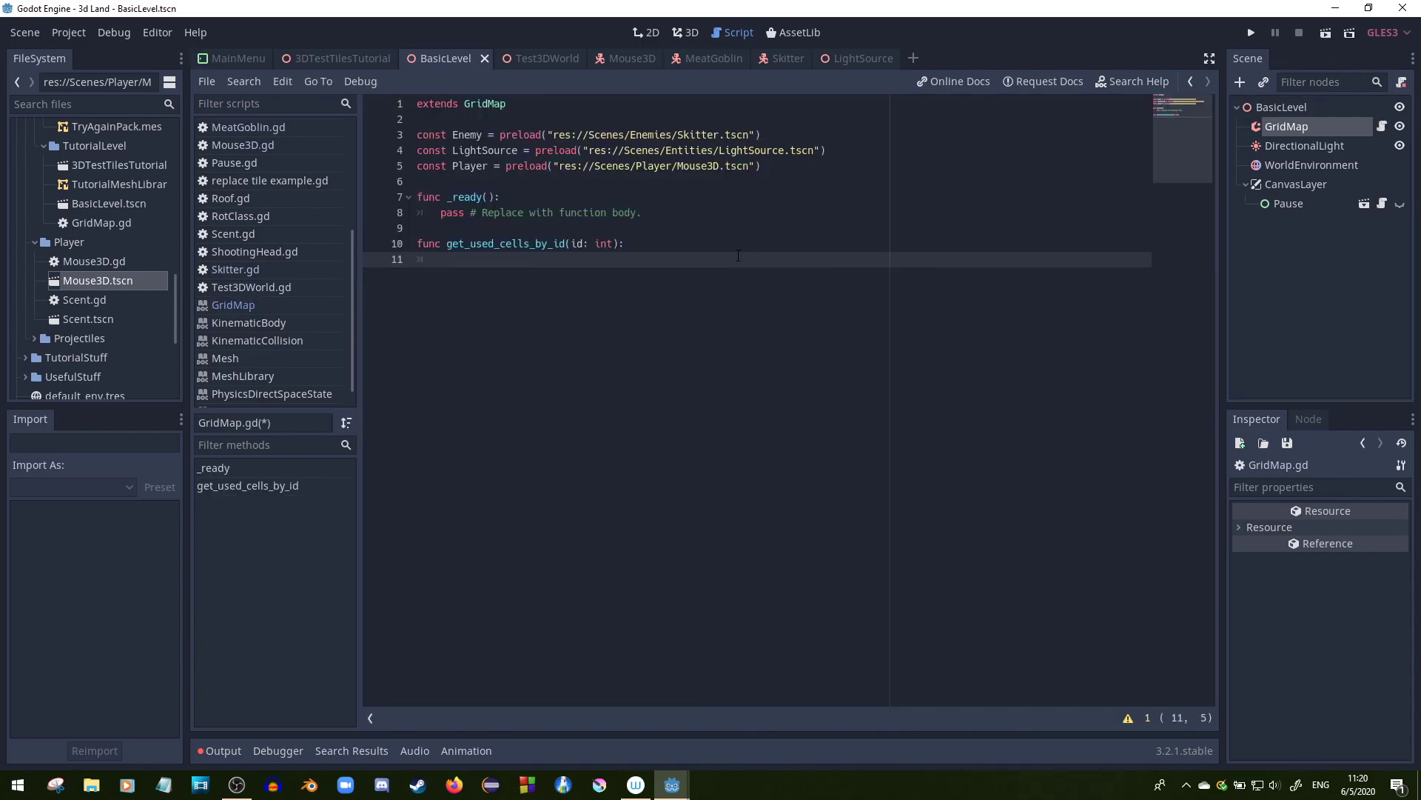
{"action": "type", "text": "var cells = get_used"}
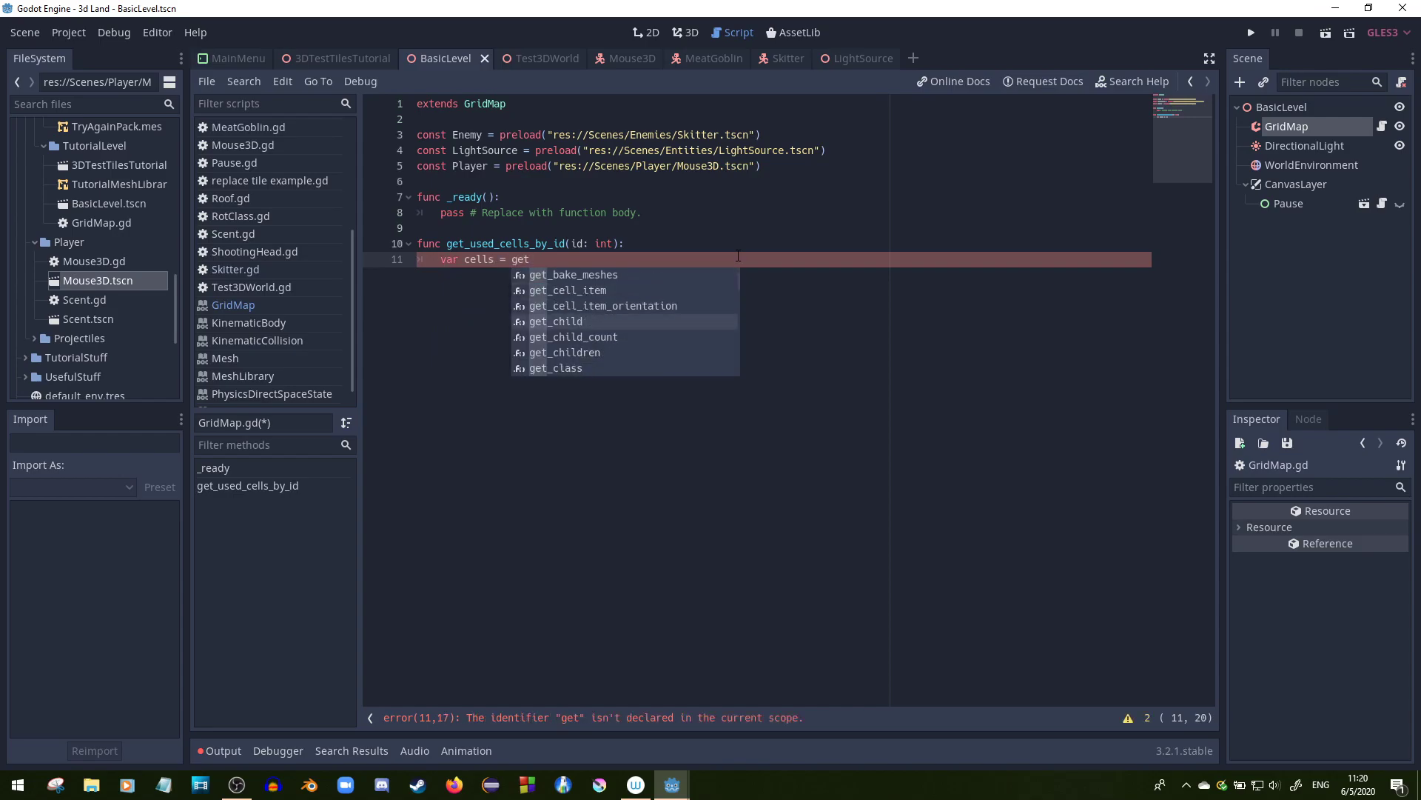
{"action": "key", "text": "Return"}
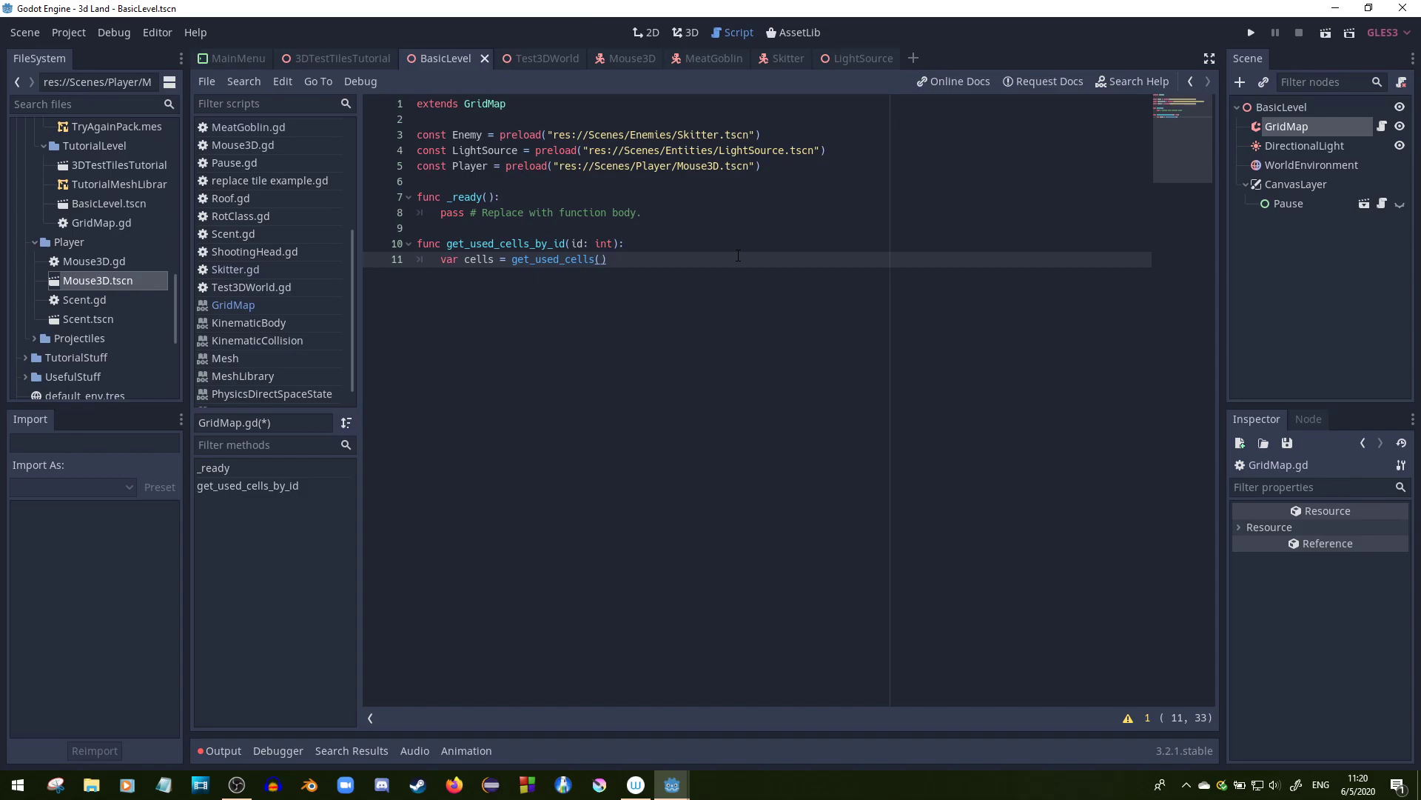
{"action": "key", "text": "Return"}
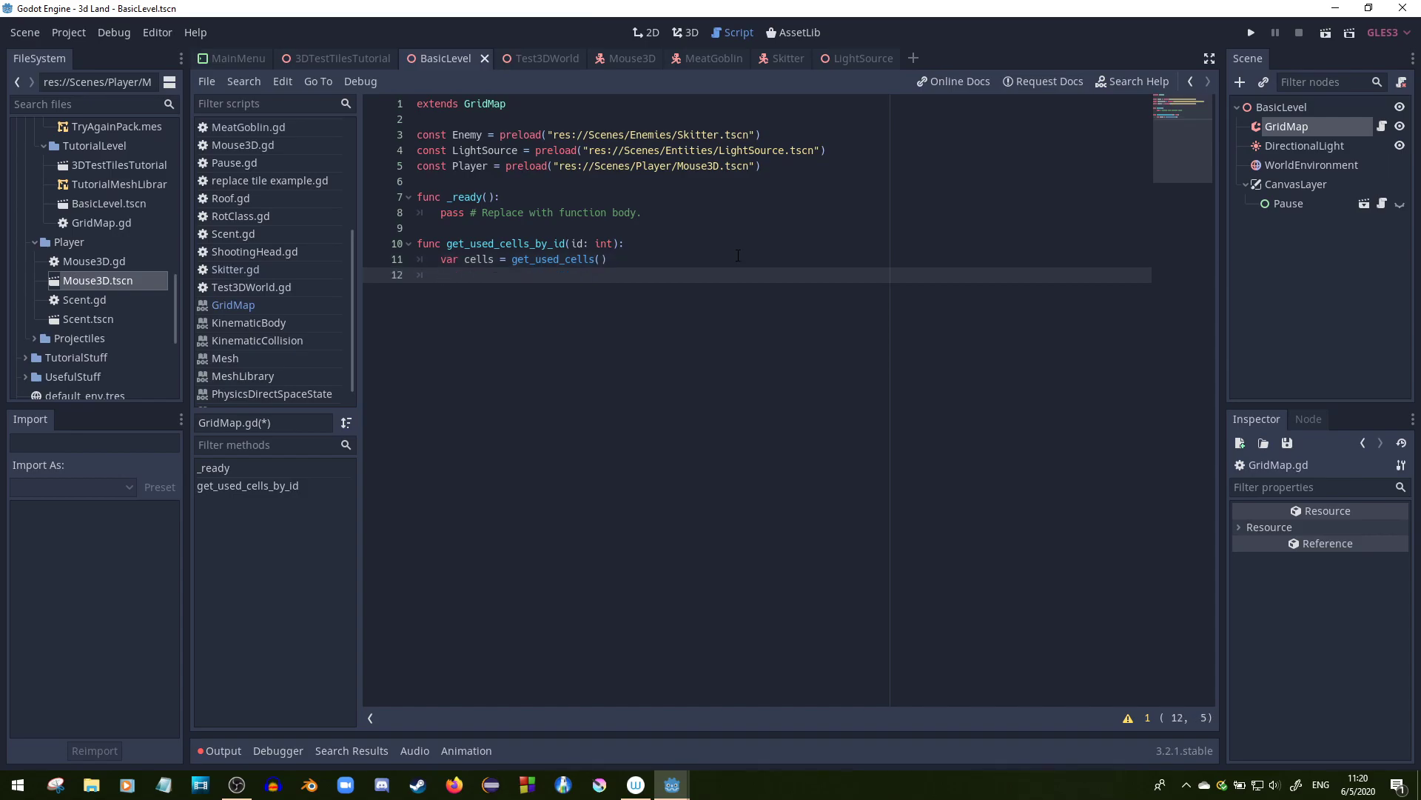
- Add a for i in cells: loop below it
{"action": "type", "text": "for i in cells:"}
{"action": "key", "text": "Return"}
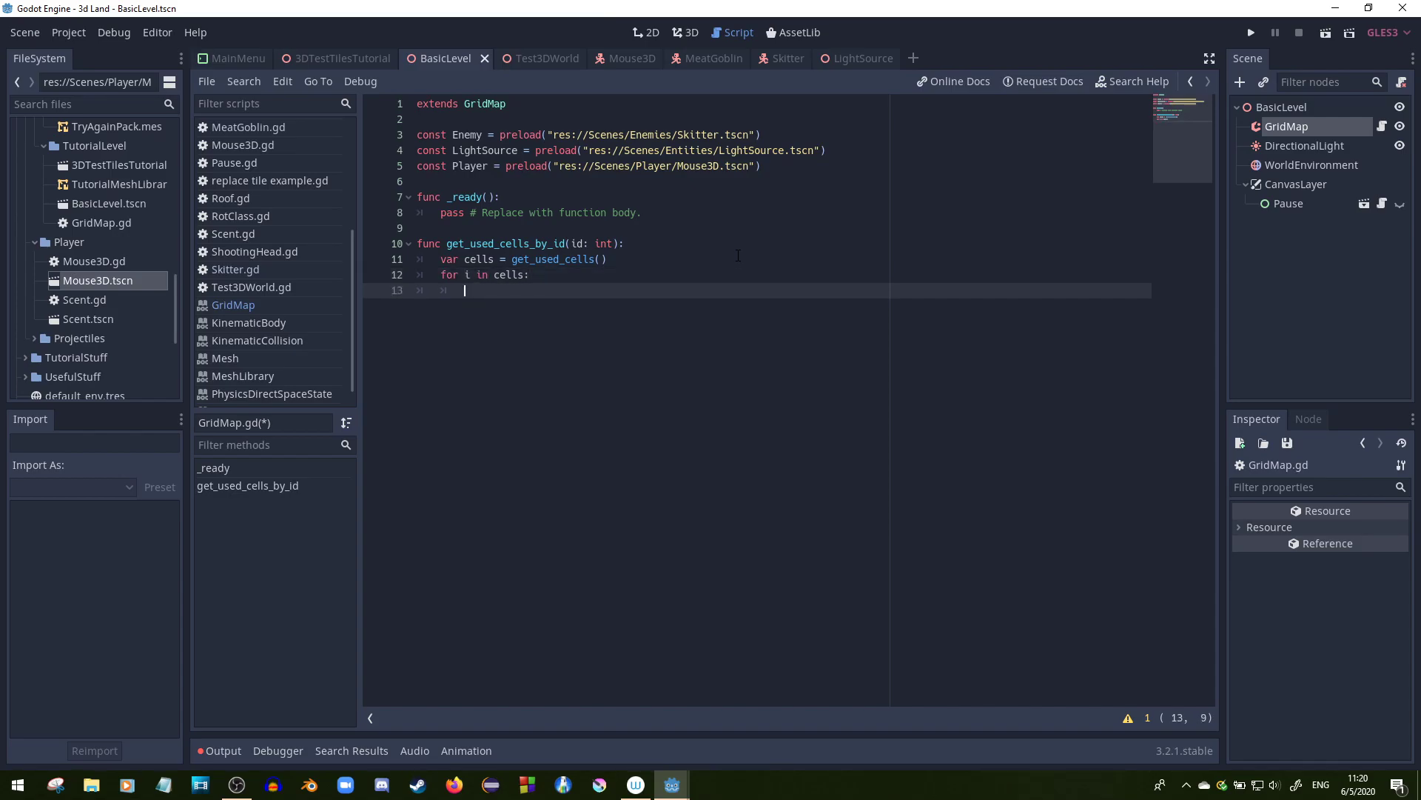
{"action": "left_click", "coordinate": [719, 259]}
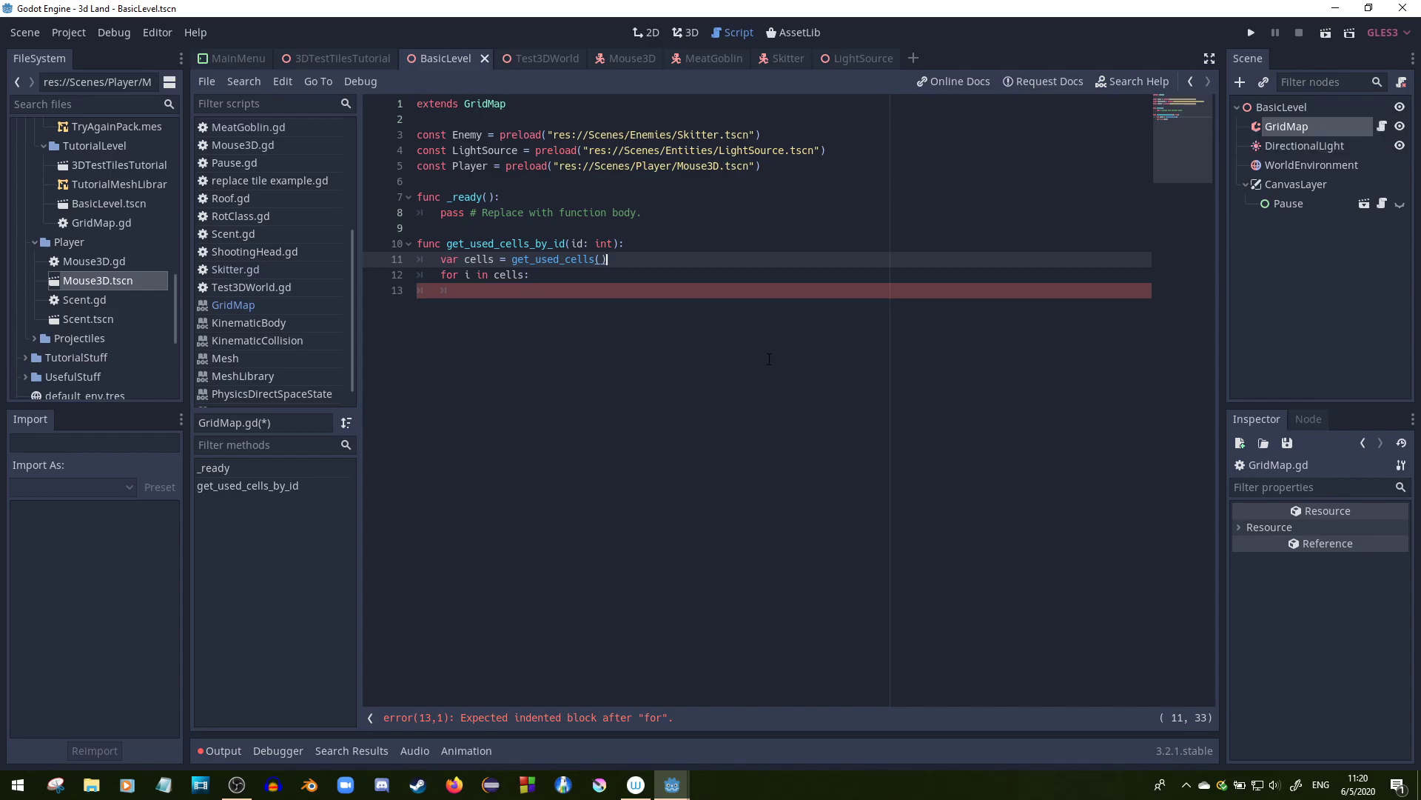
- Insert var arr = [] as the first line of get_used_cells_by_id
{"action": "left_click", "coordinate": [519, 294]}
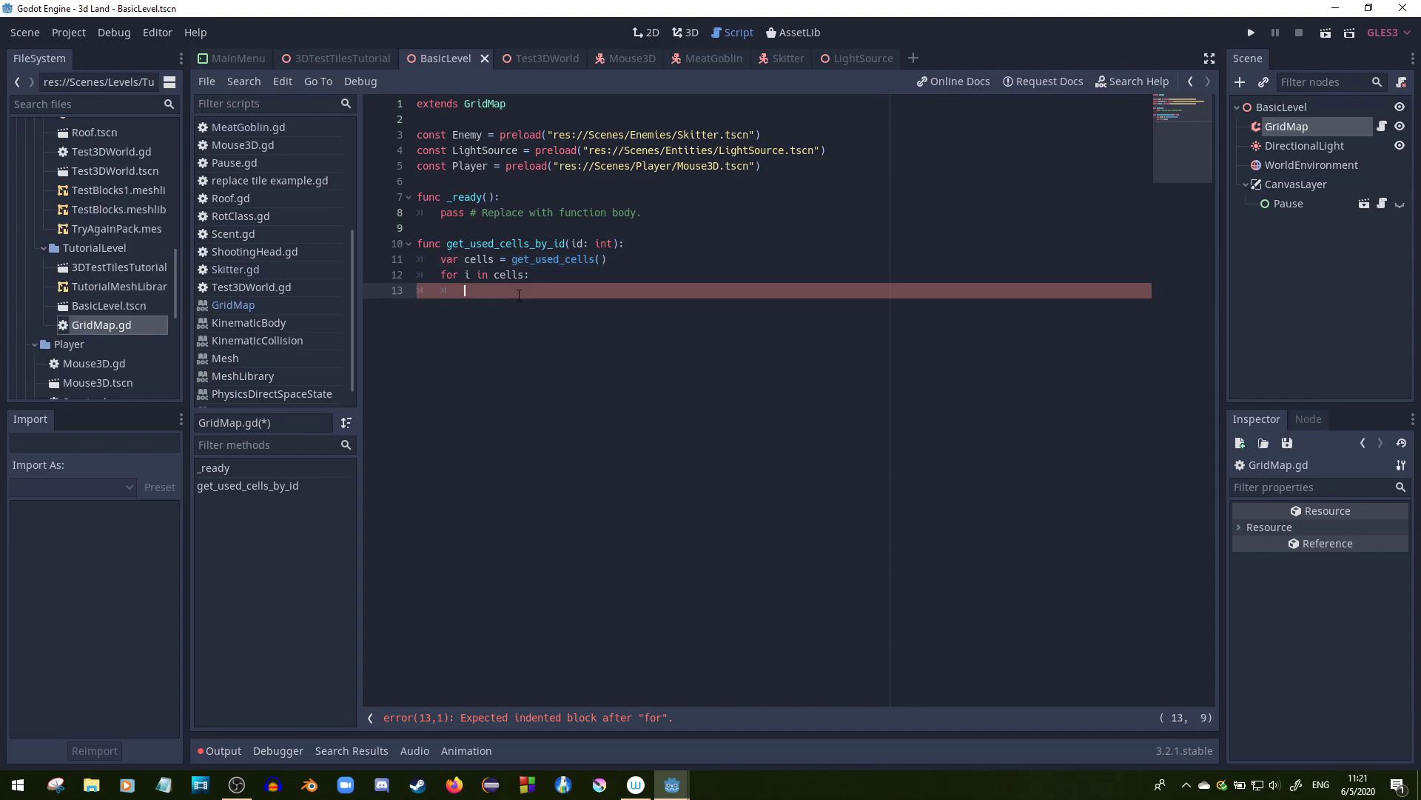
{"action": "left_click", "coordinate": [653, 243]}
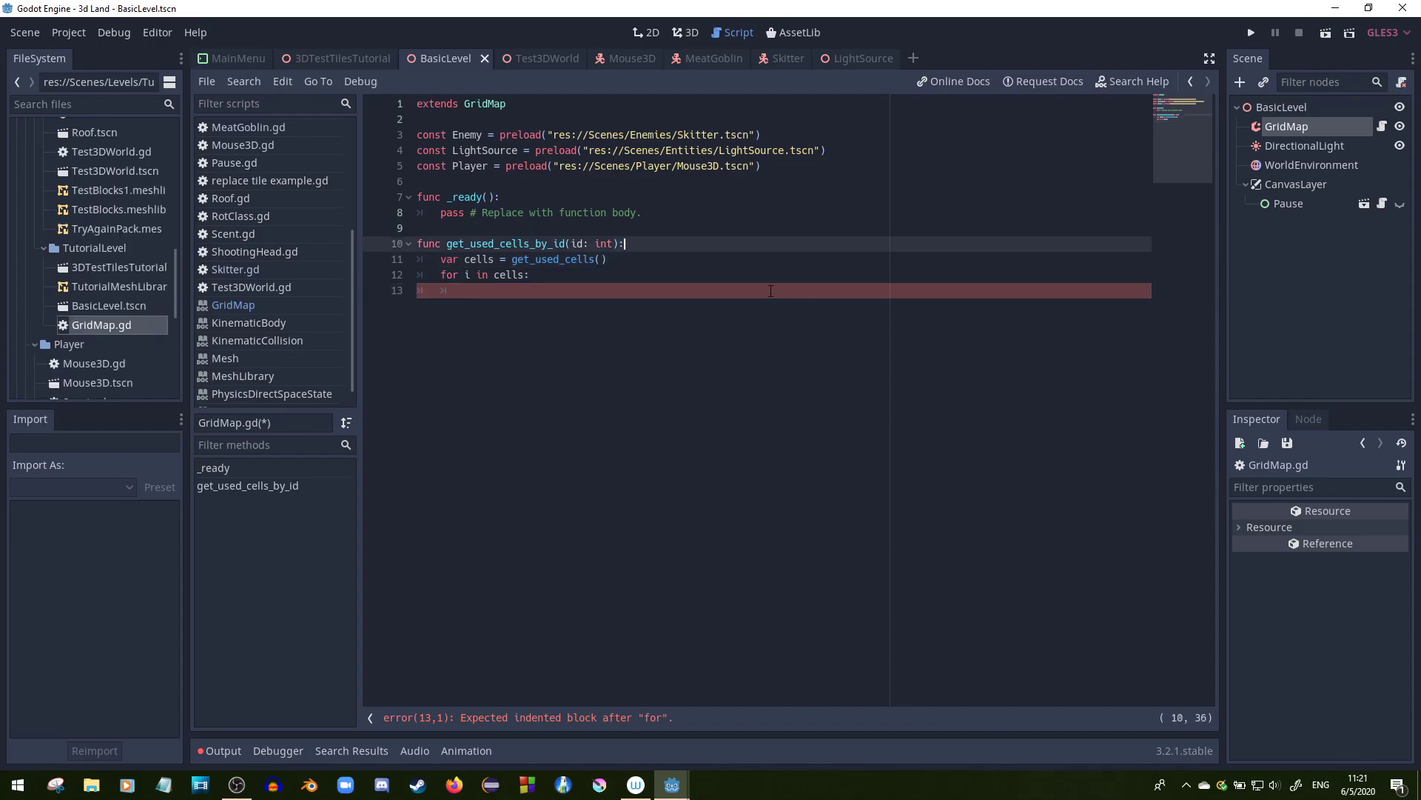
{"action": "key", "text": "Return"}
{"action": "type", "text": "var ar"}
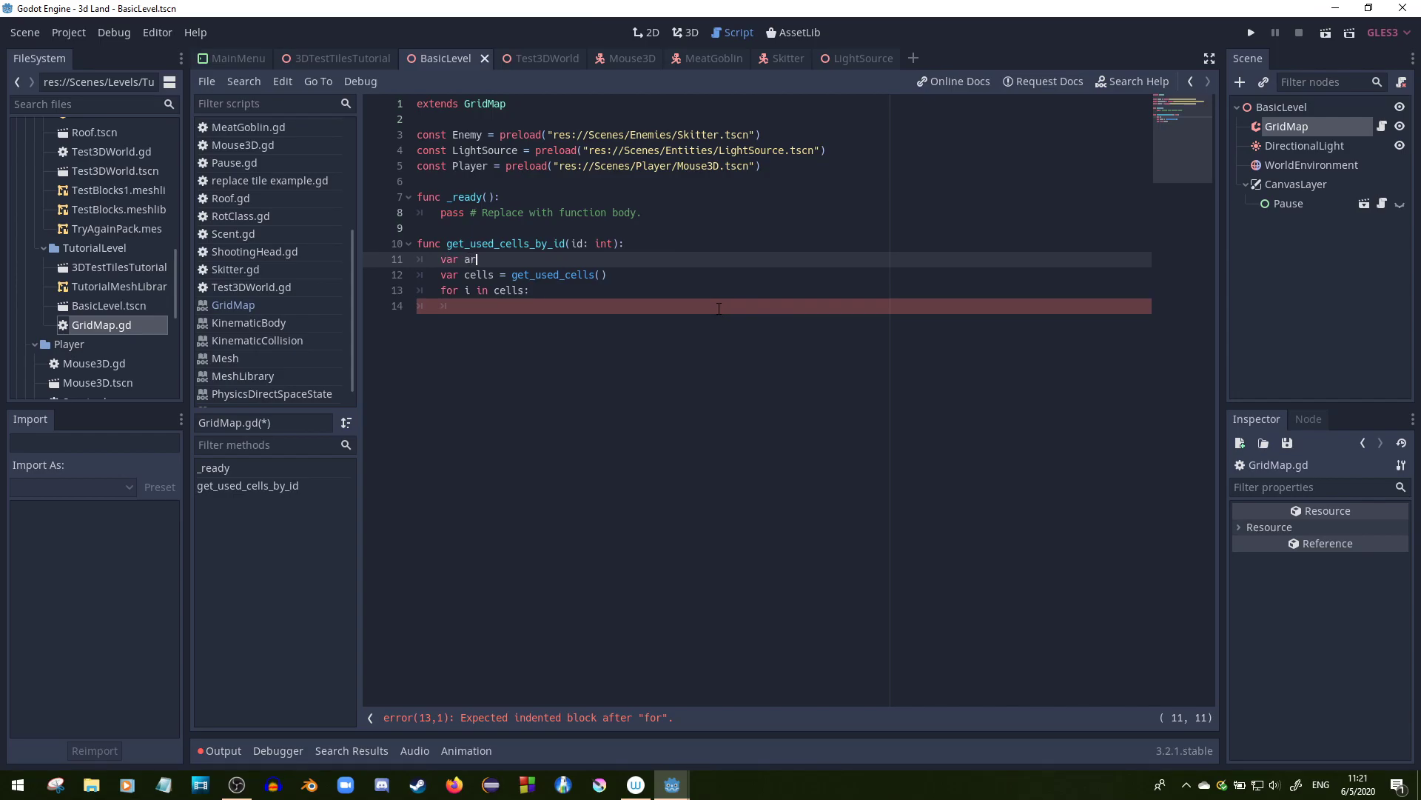
{"action": "type", "text": "r = []"}
- Begin the loop body with if(cells.get
{"action": "left_click", "coordinate": [691, 374]}
{"action": "type", "text": "if(cells."}
{"action": "type", "text": "get_"}
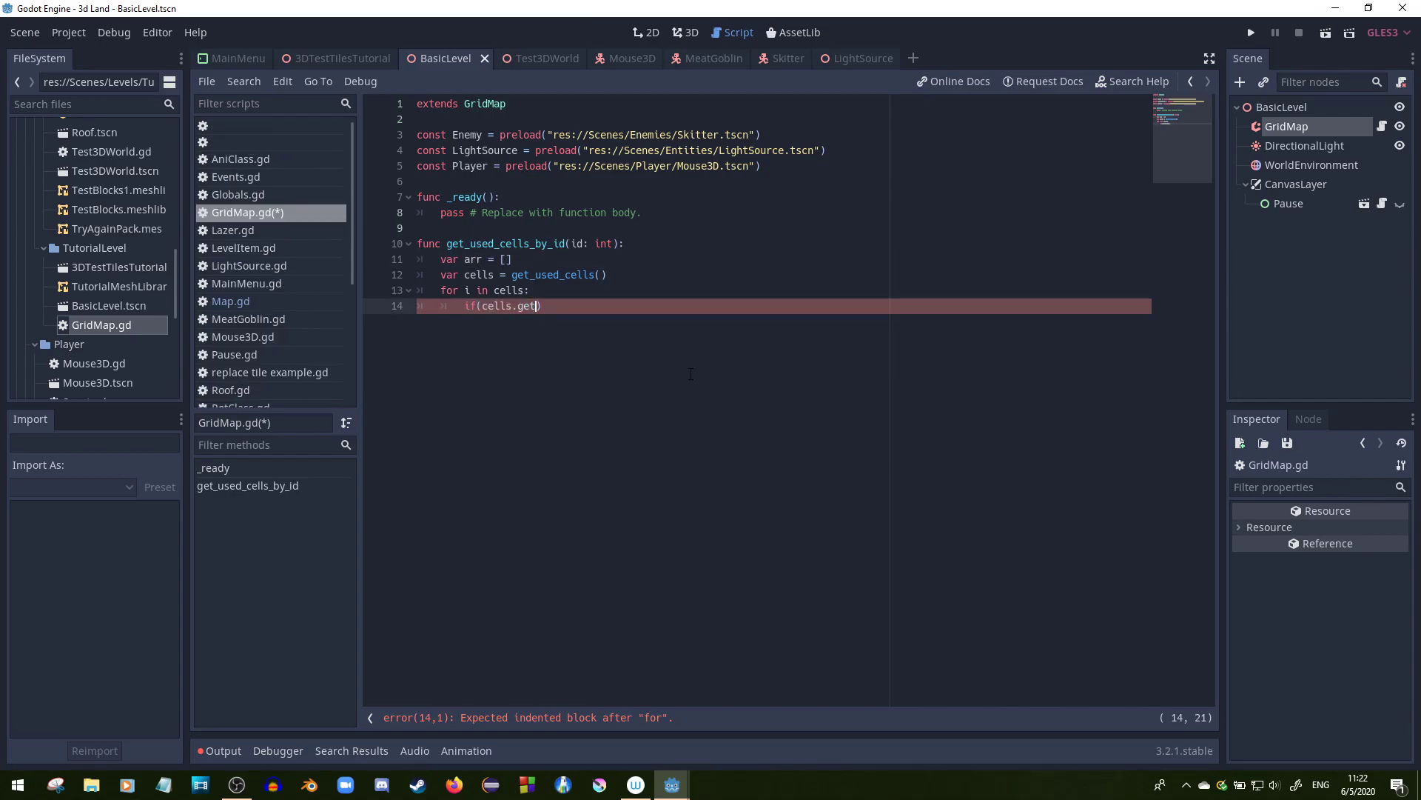